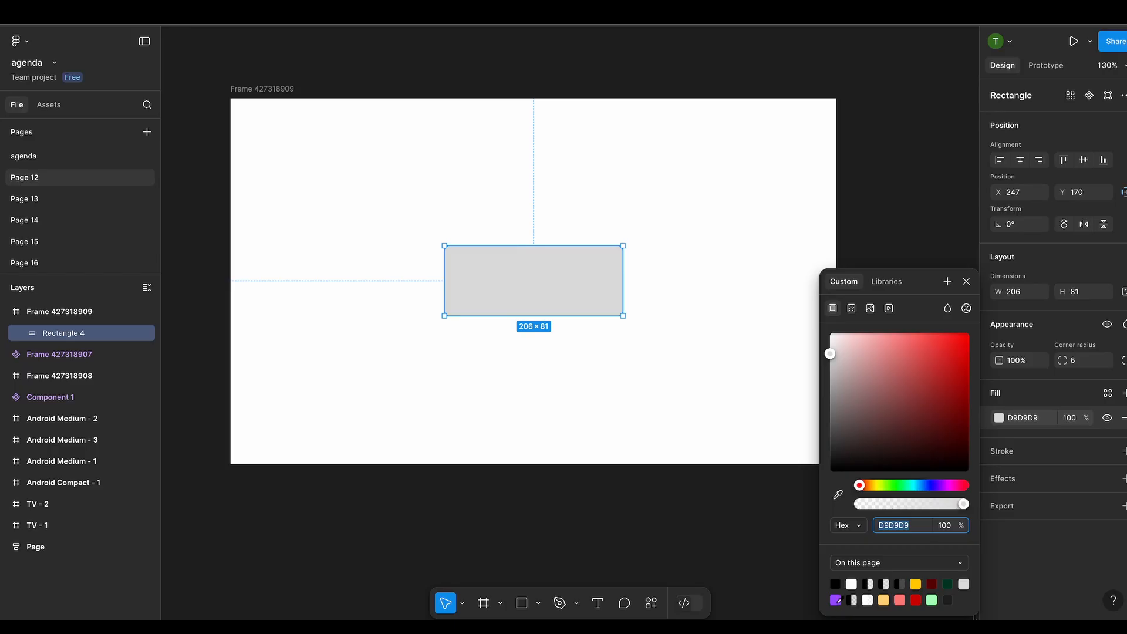
Step: Fill the rectangle with purple 9747FF and place white "click me" text centered on it in Jersey 25 at size 48
{"action": "left_click", "coordinate": [835, 599]}
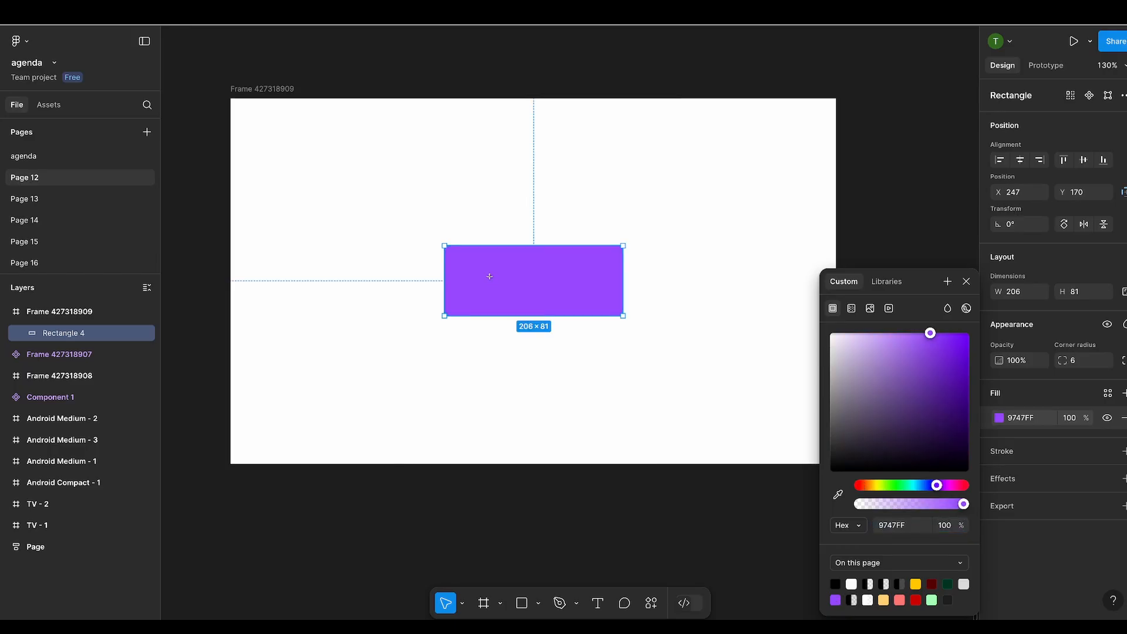
{"action": "key", "text": "t"}
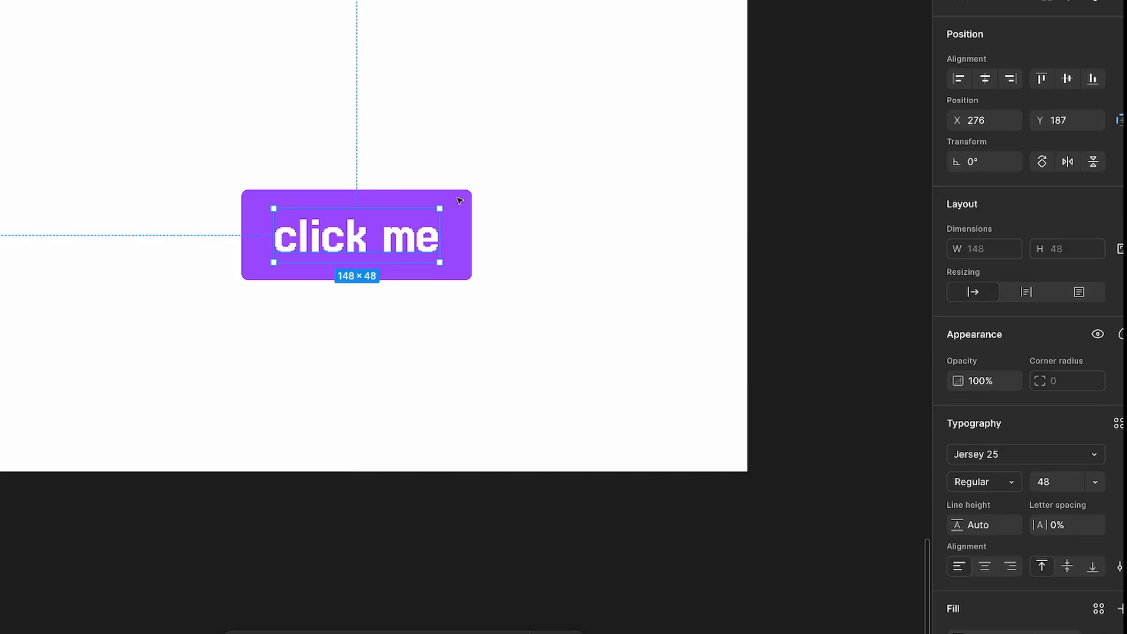
Step: Add a drop shadow effect to the purple button rectangle
{"action": "left_click", "coordinate": [614, 254]}
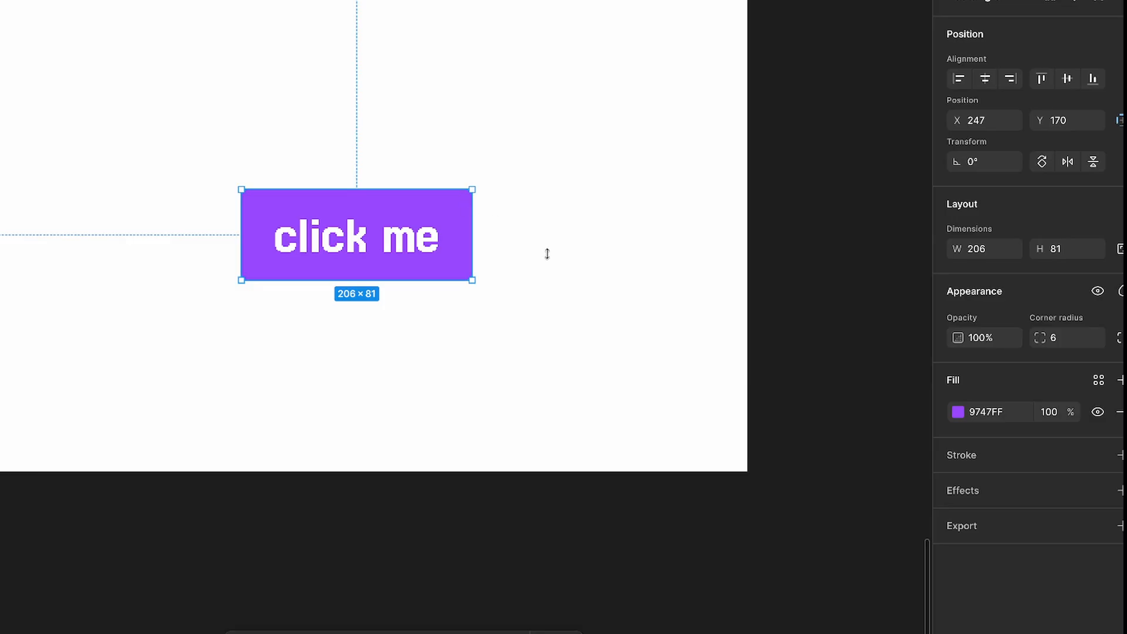
{"action": "left_click", "coordinate": [976, 492]}
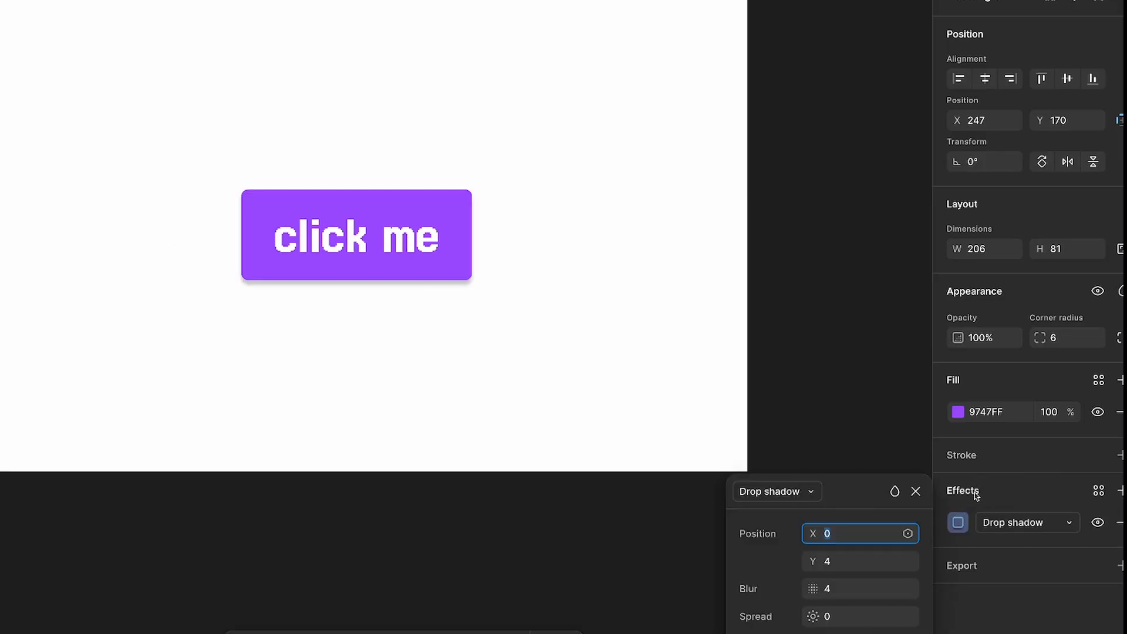
{"action": "left_click_drag", "start_coordinate": [849, 493], "coordinate": [620, 141]}
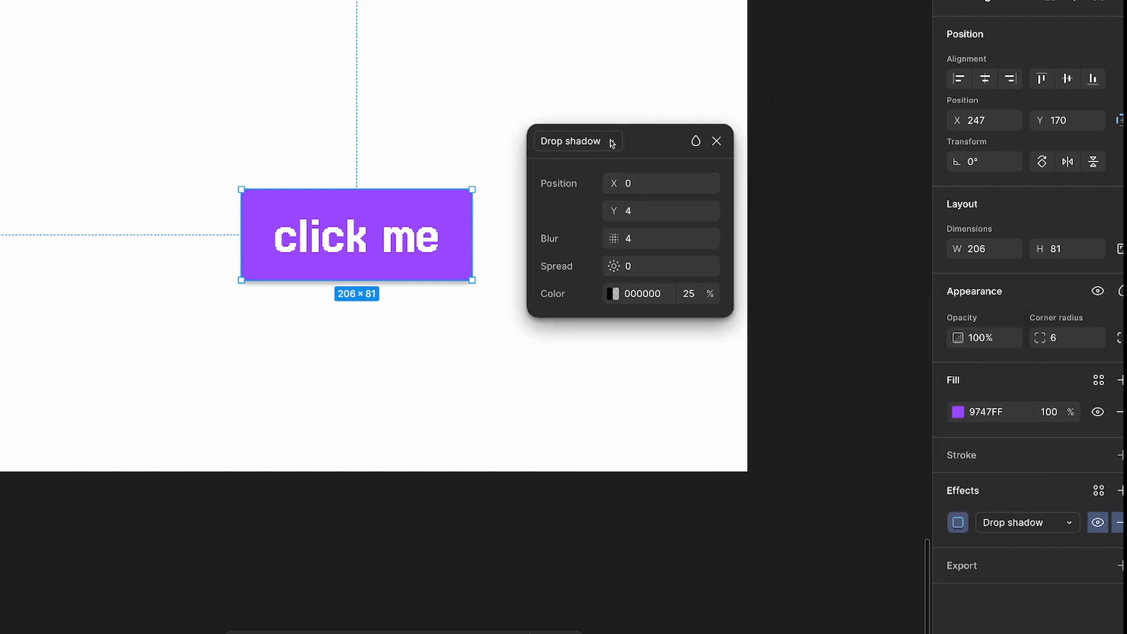
{"action": "left_click", "coordinate": [611, 144]}
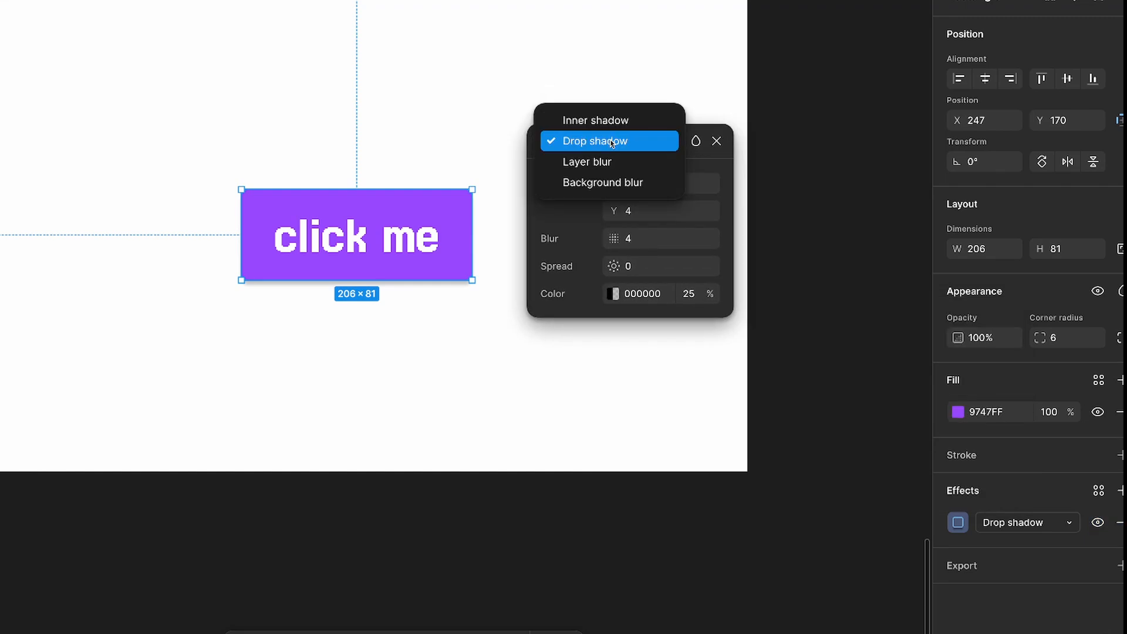
{"action": "left_click", "coordinate": [577, 142]}
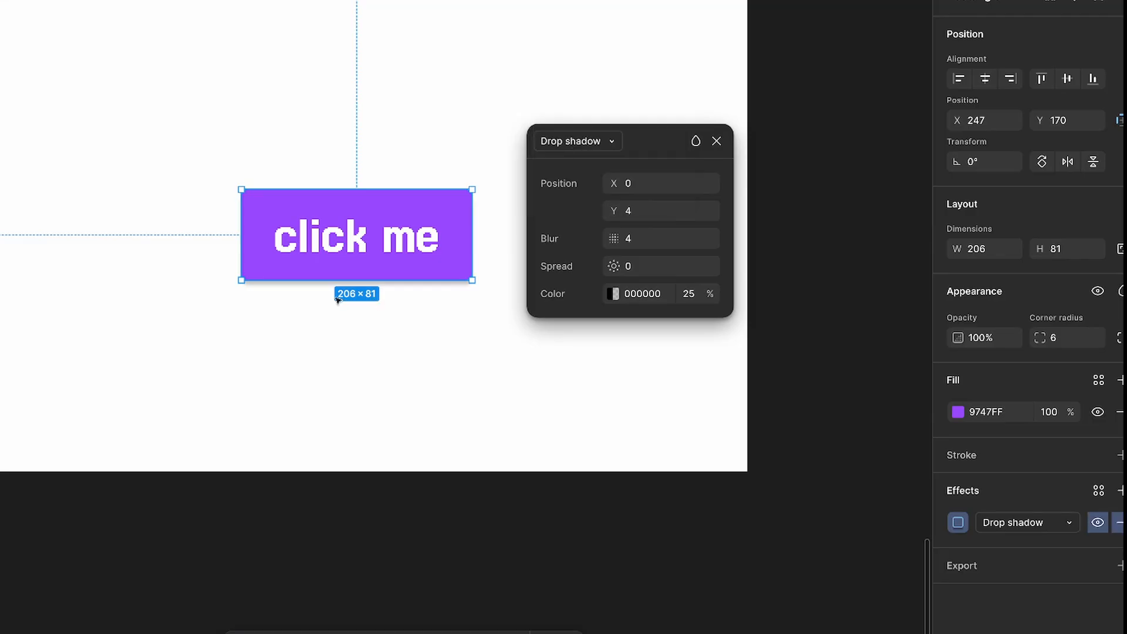
Step: Raise the drop shadow's color opacity to 47%
{"action": "scroll", "coordinate": [338, 300], "scroll_direction": "down", "scroll_amount": 3}
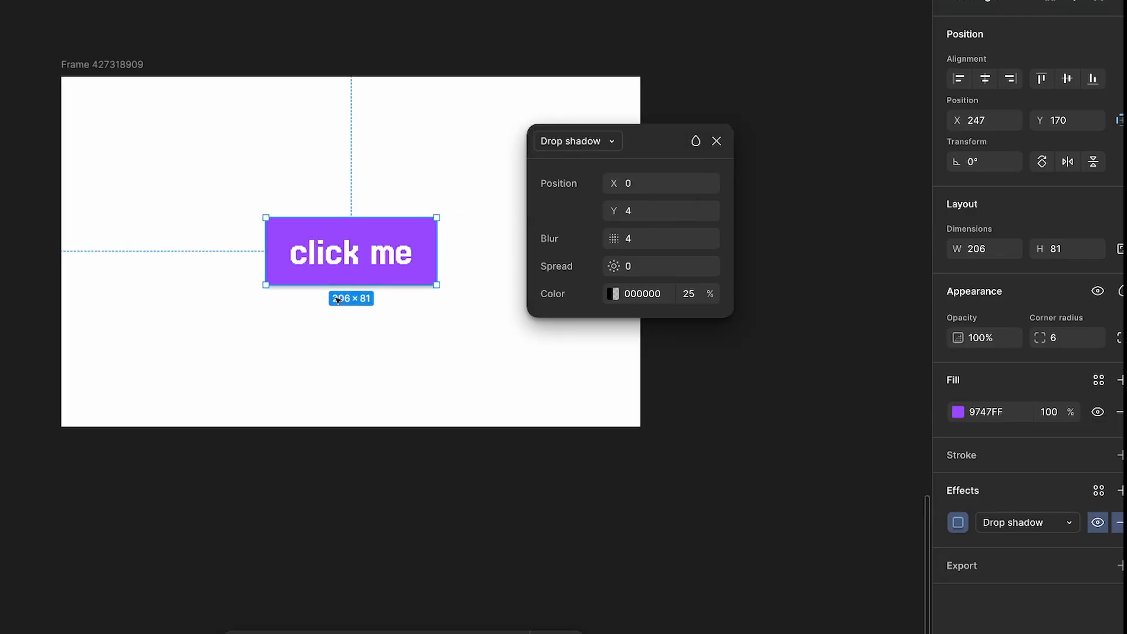
{"action": "scroll", "coordinate": [338, 300], "scroll_direction": "up", "scroll_amount": 3}
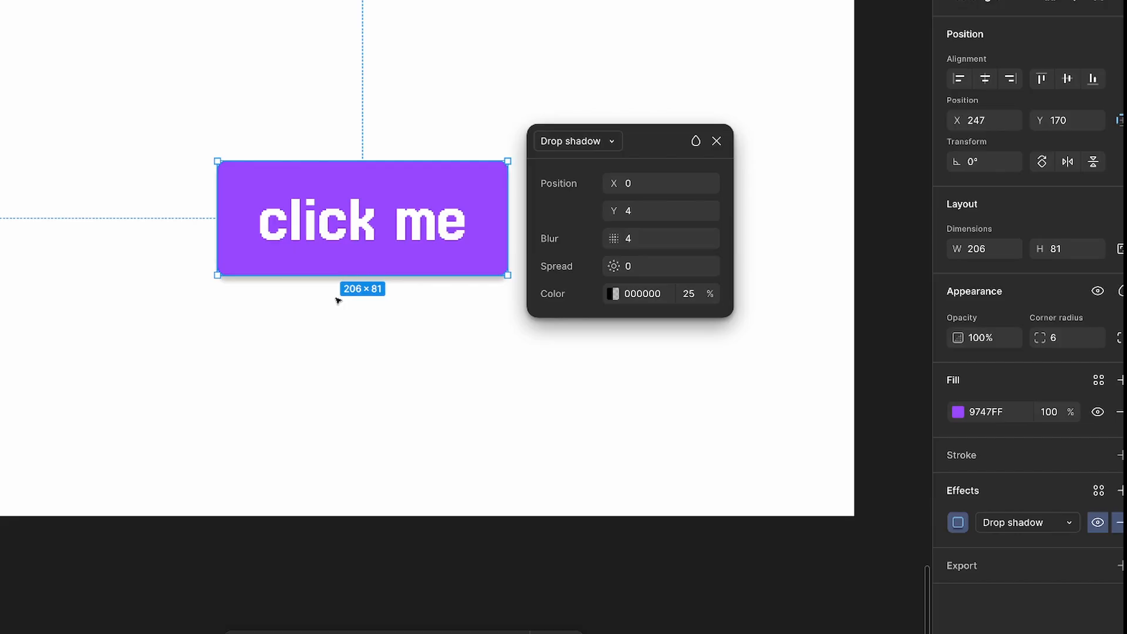
{"action": "scroll", "coordinate": [337, 299], "scroll_direction": "up", "scroll_amount": 2}
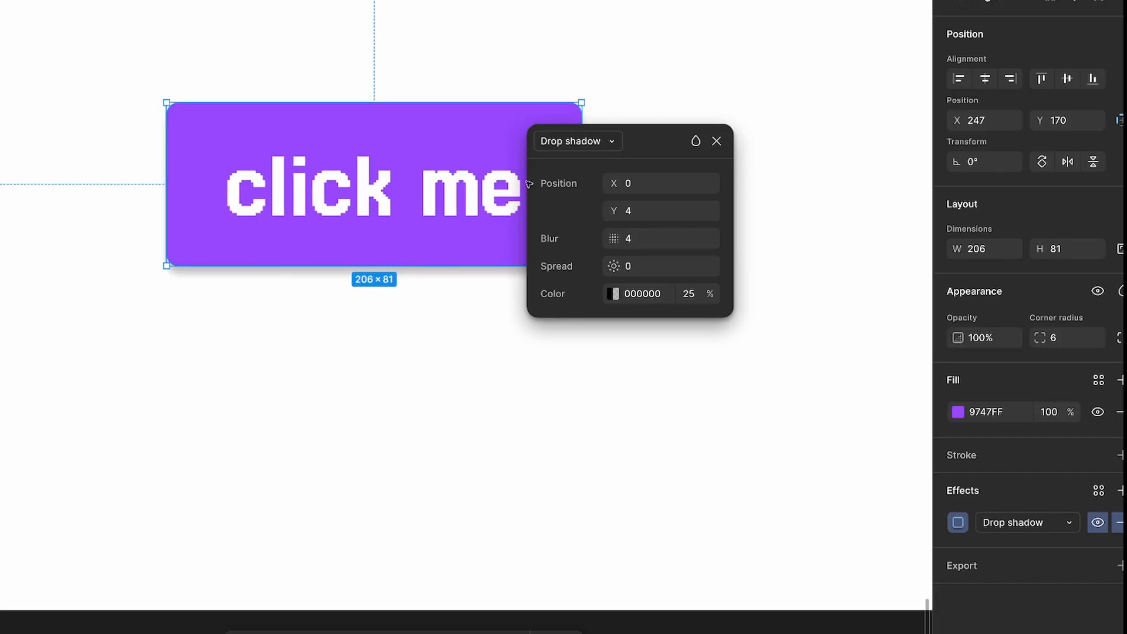
{"action": "left_click_drag", "start_coordinate": [664, 144], "coordinate": [716, 132]}
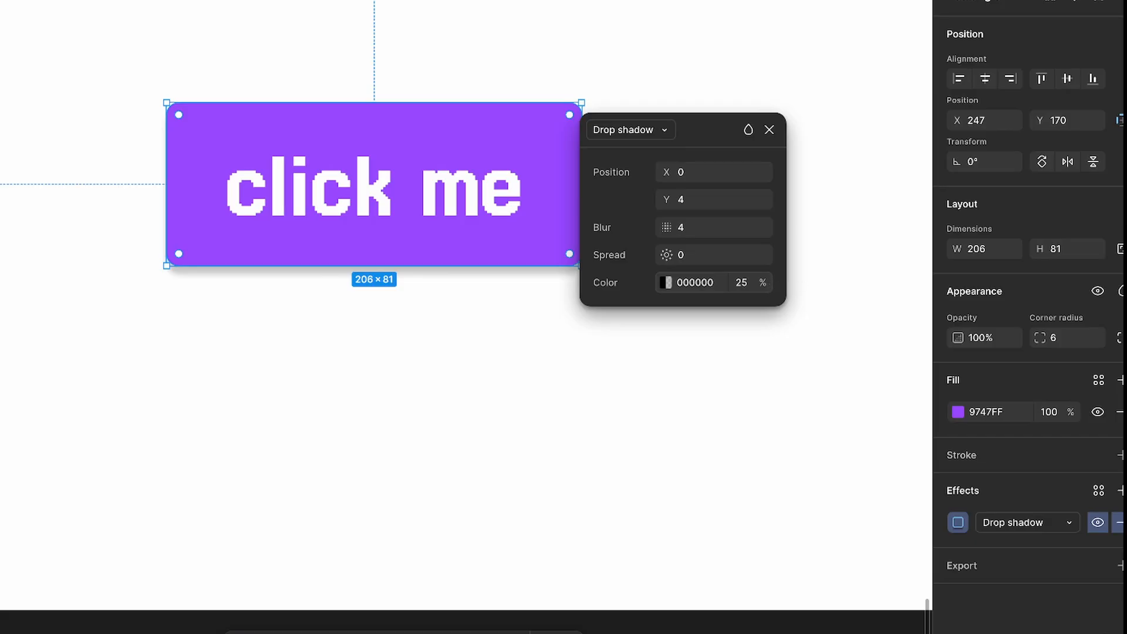
{"action": "left_click_drag", "start_coordinate": [762, 283], "coordinate": [800, 285]}
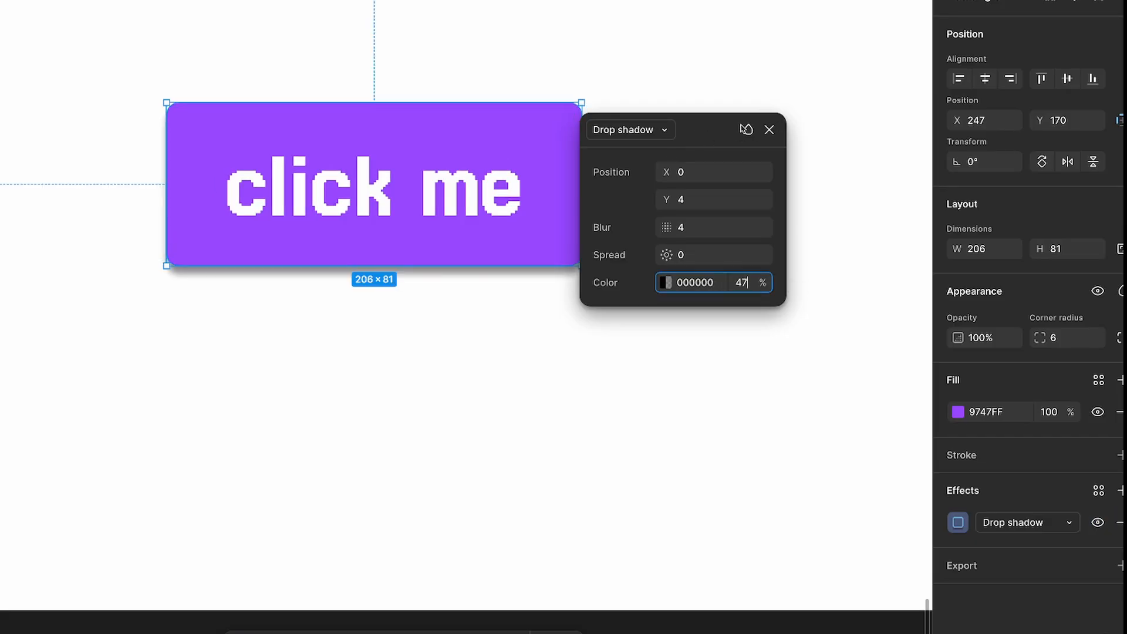
{"action": "left_click", "coordinate": [484, 405]}
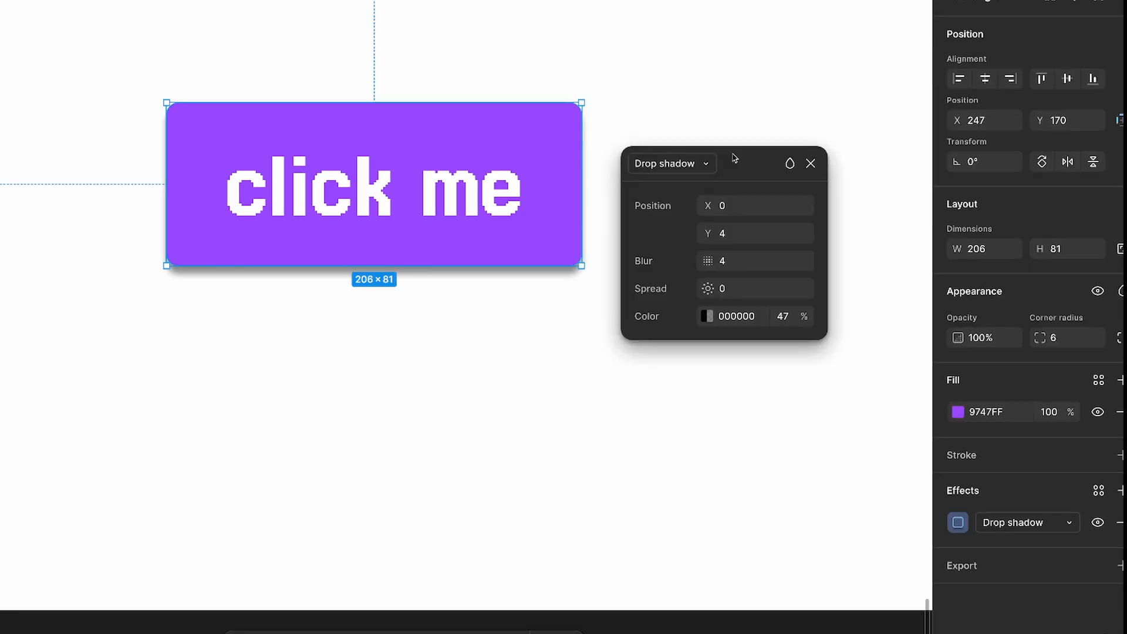
Step: Offset the drop shadow by X 20 and Y 10
{"action": "left_click_drag", "start_coordinate": [735, 159], "coordinate": [732, 166]}
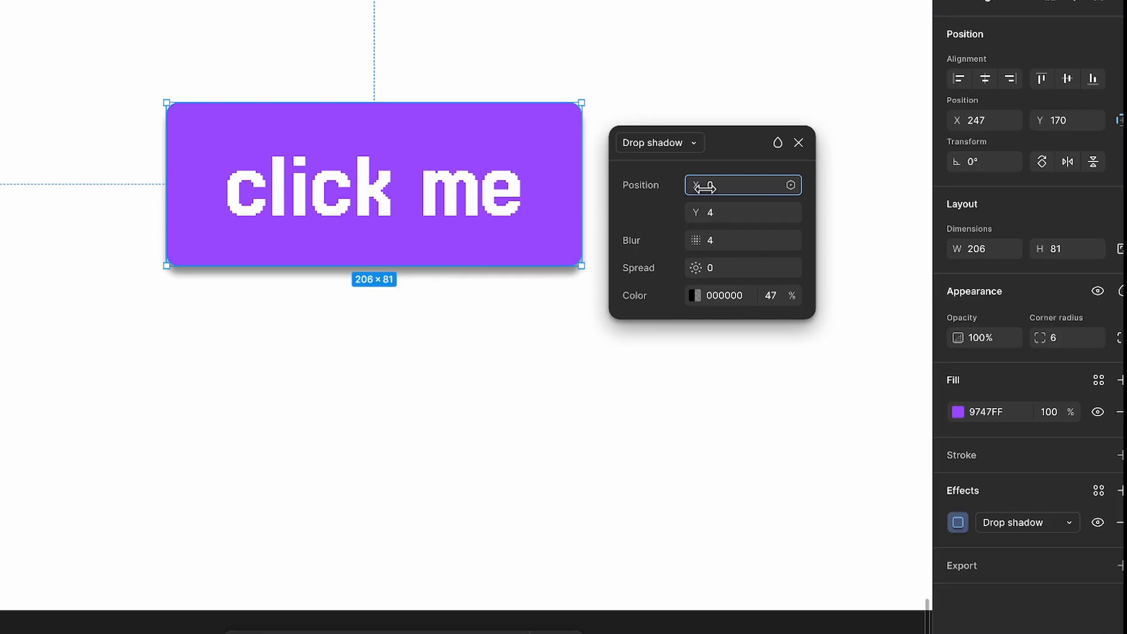
{"action": "left_click_drag", "start_coordinate": [704, 186], "coordinate": [846, 196]}
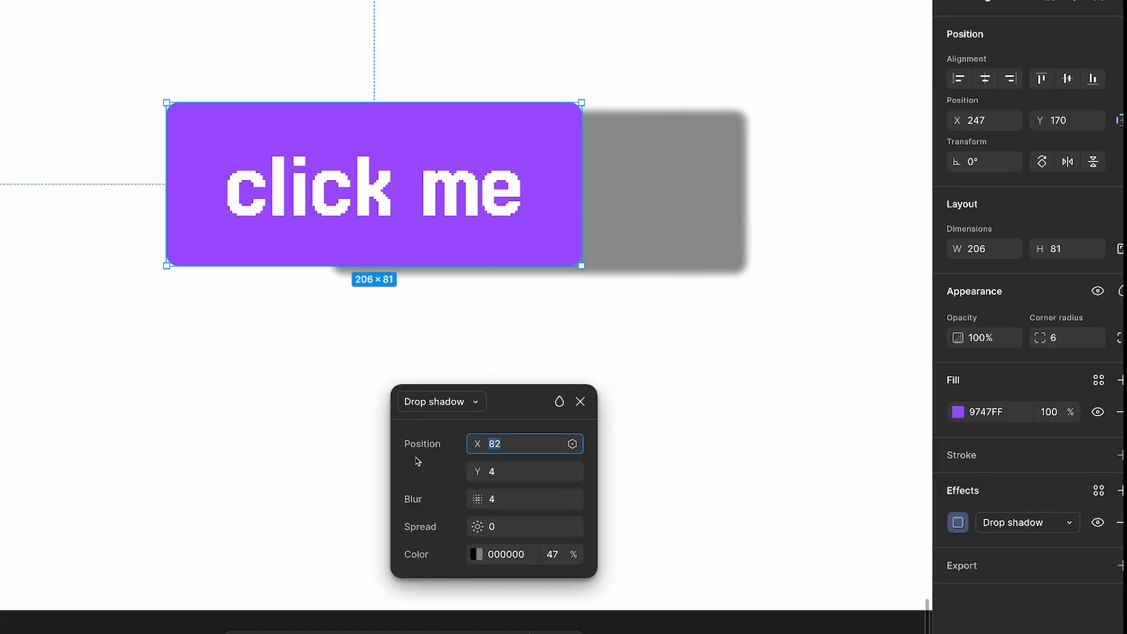
{"action": "type", "text": "20"}
{"action": "key", "text": "Tab"}
{"action": "type", "text": "10"}
{"action": "key", "text": "Return"}
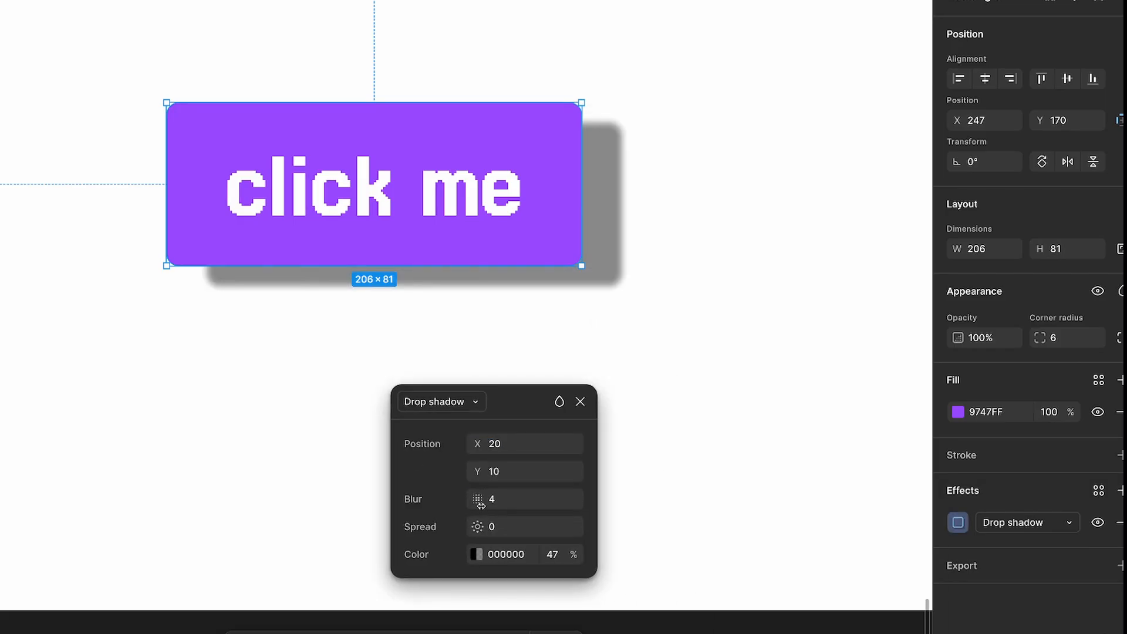
Step: Set the drop shadow's blur to 0 for a hard edge
{"action": "left_click_drag", "start_coordinate": [479, 503], "coordinate": [481, 504]}
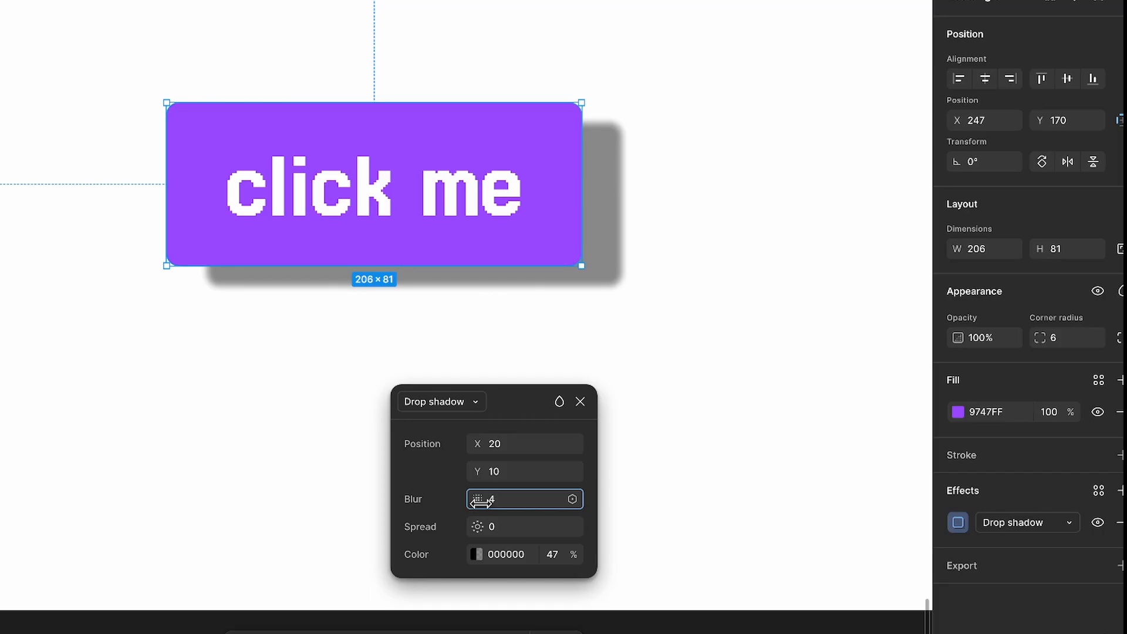
{"action": "left_click_drag", "start_coordinate": [479, 503], "coordinate": [503, 501]}
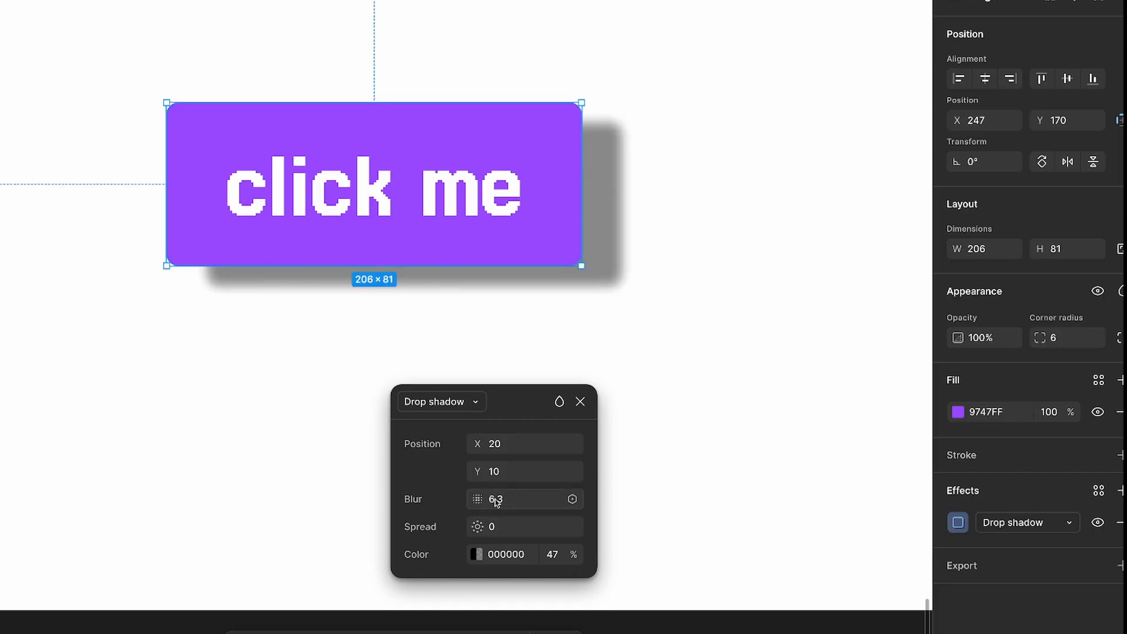
{"action": "left_click", "coordinate": [496, 502]}
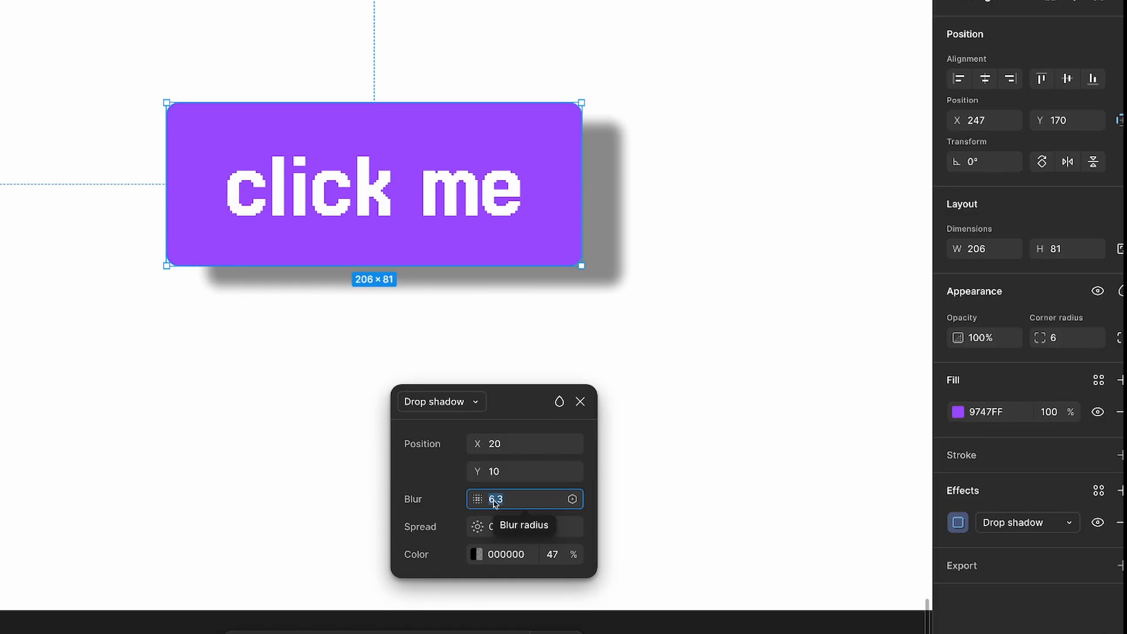
{"action": "type", "text": "0"}
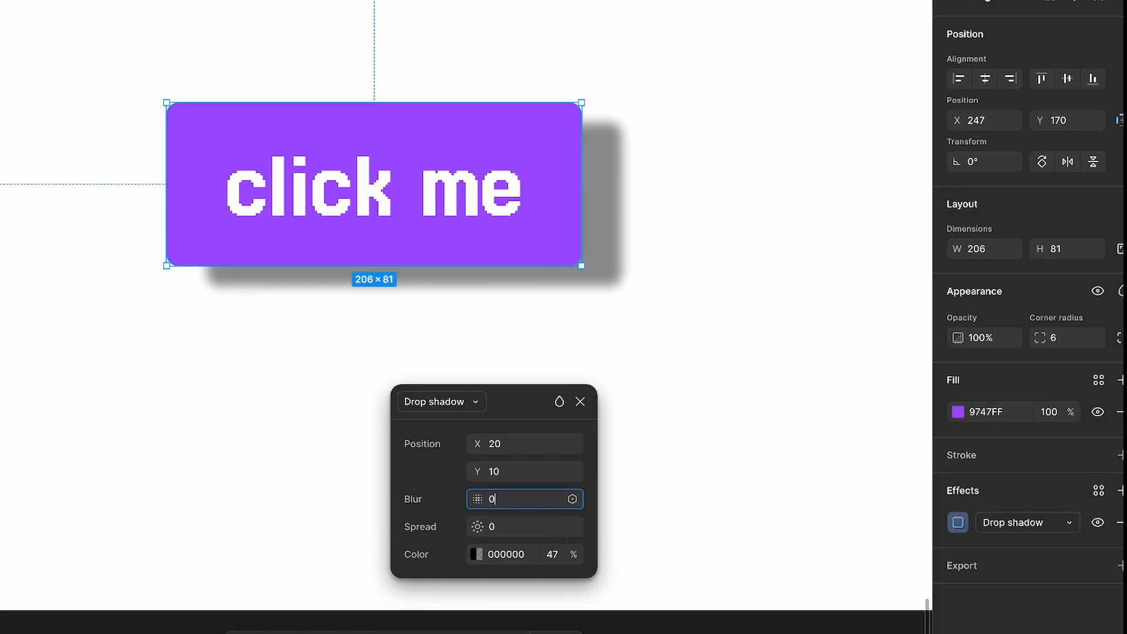
{"action": "left_click", "coordinate": [458, 500]}
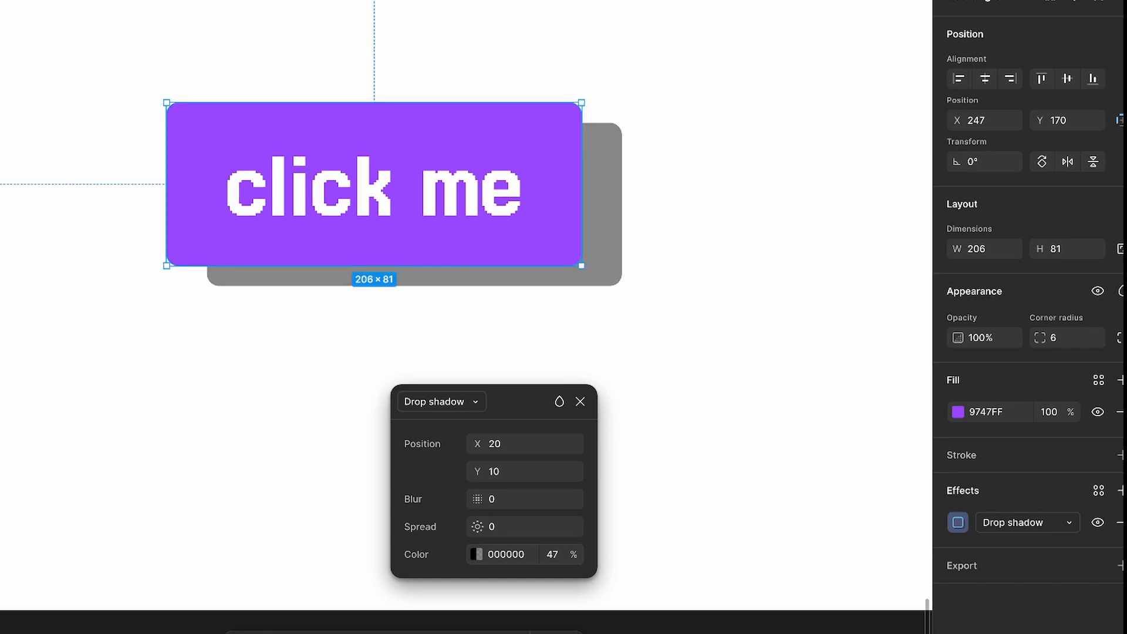
Step: Try a much larger spread on the drop shadow and reset the spread to 0
{"action": "left_click", "coordinate": [481, 527]}
{"action": "mouse_move", "coordinate": [480, 527]}
{"action": "left_mouse_down"}
{"action": "mouse_move", "coordinate": [526, 528]}
{"action": "mouse_move", "coordinate": [479, 526]}
{"action": "left_mouse_up"}
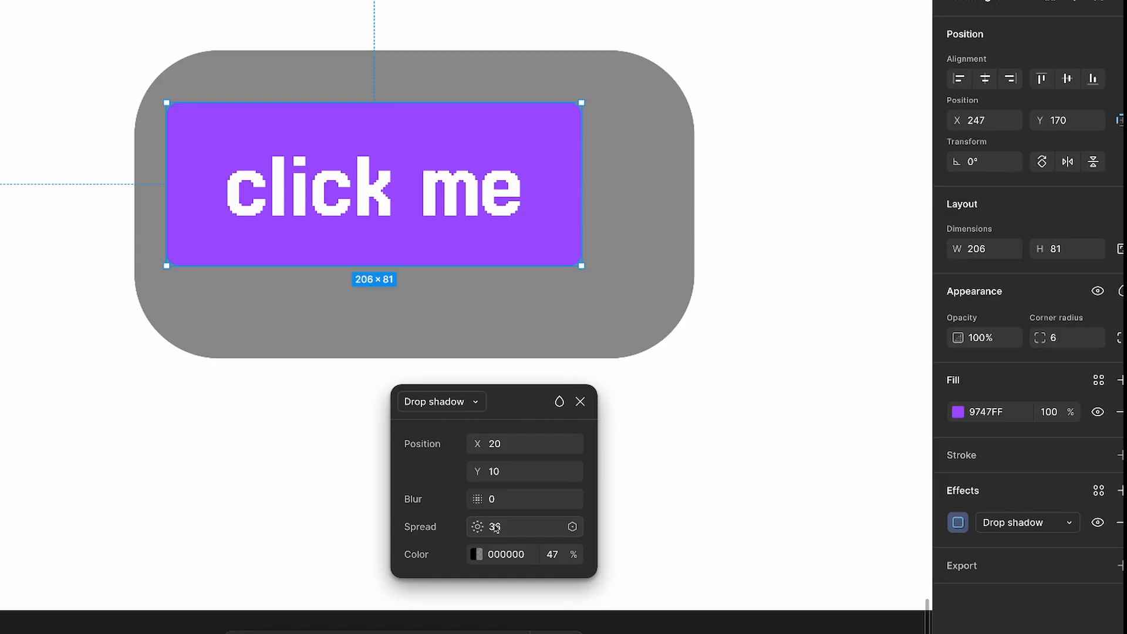
{"action": "left_click", "coordinate": [497, 528]}
{"action": "type", "text": "0"}
Step: Change the drop shadow's color to solid yellow FFC700
{"action": "left_click", "coordinate": [477, 555]}
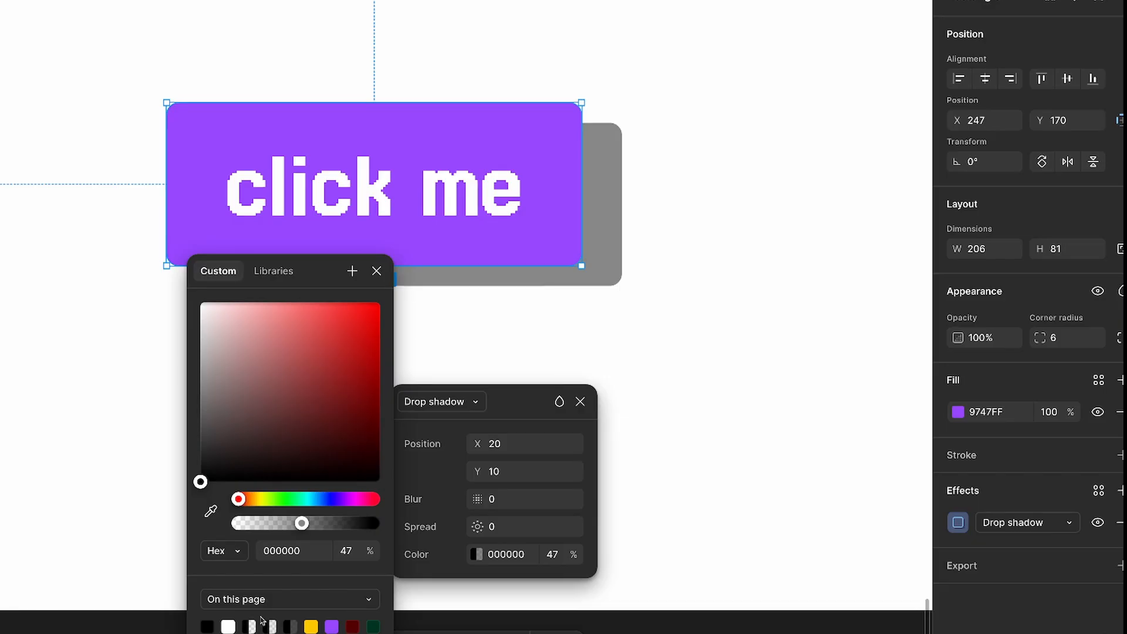
{"action": "left_click", "coordinate": [313, 626]}
Step: Try the yellow shadow at 50% opacity and set it back to 100%
{"action": "left_click", "coordinate": [572, 555]}
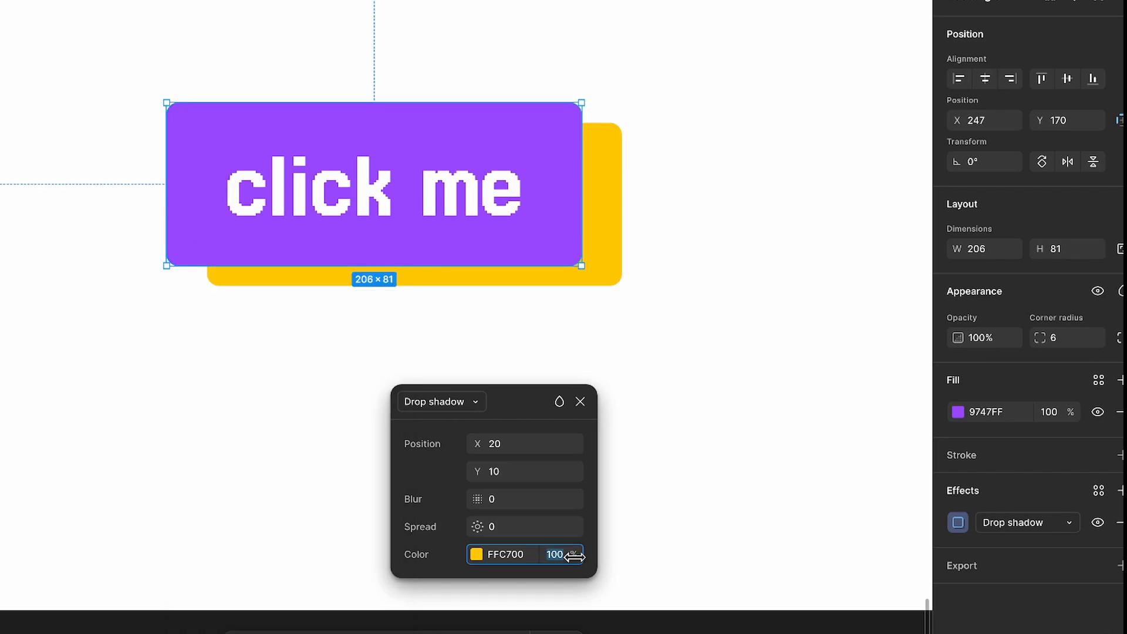
{"action": "type", "text": "50"}
{"action": "key", "text": "Return"}
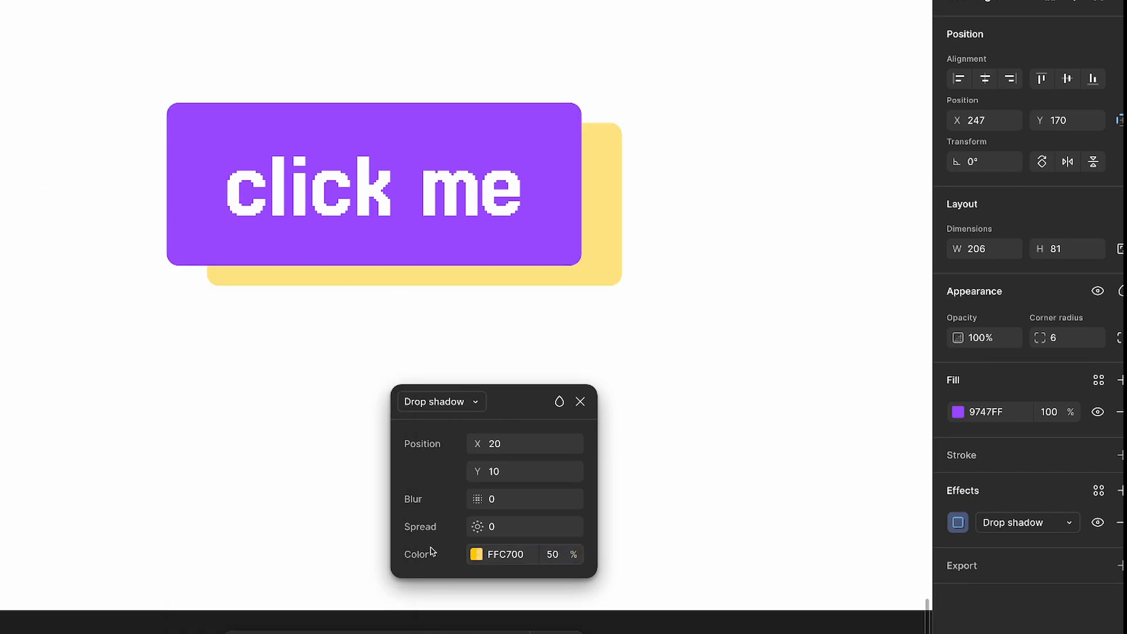
{"action": "left_click", "coordinate": [557, 555]}
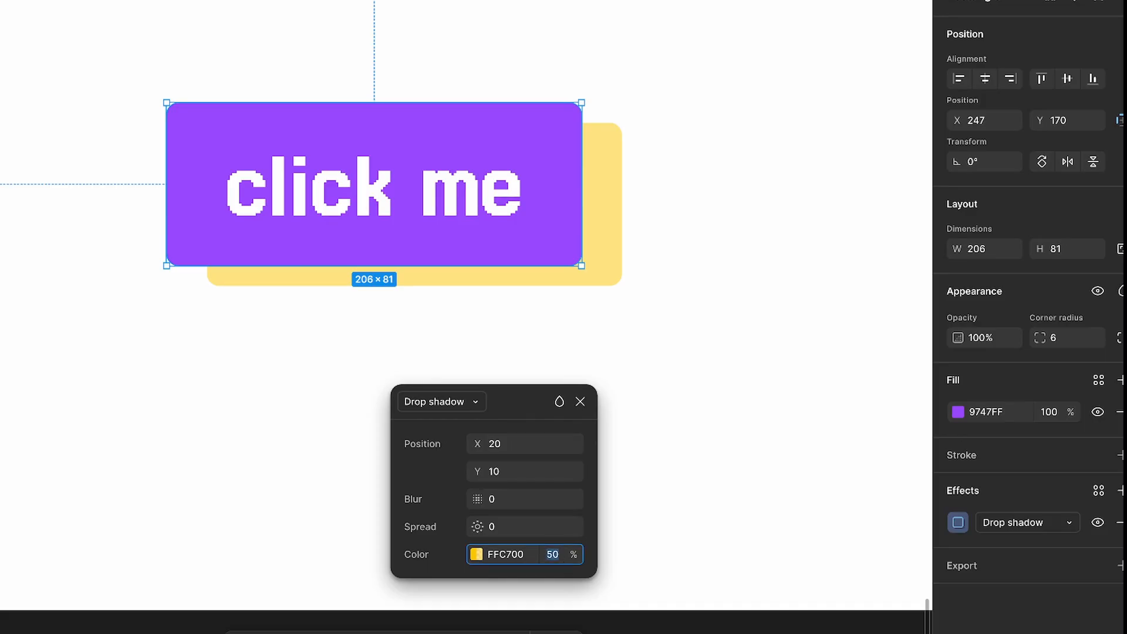
{"action": "type", "text": "100"}
{"action": "key", "text": "Return"}
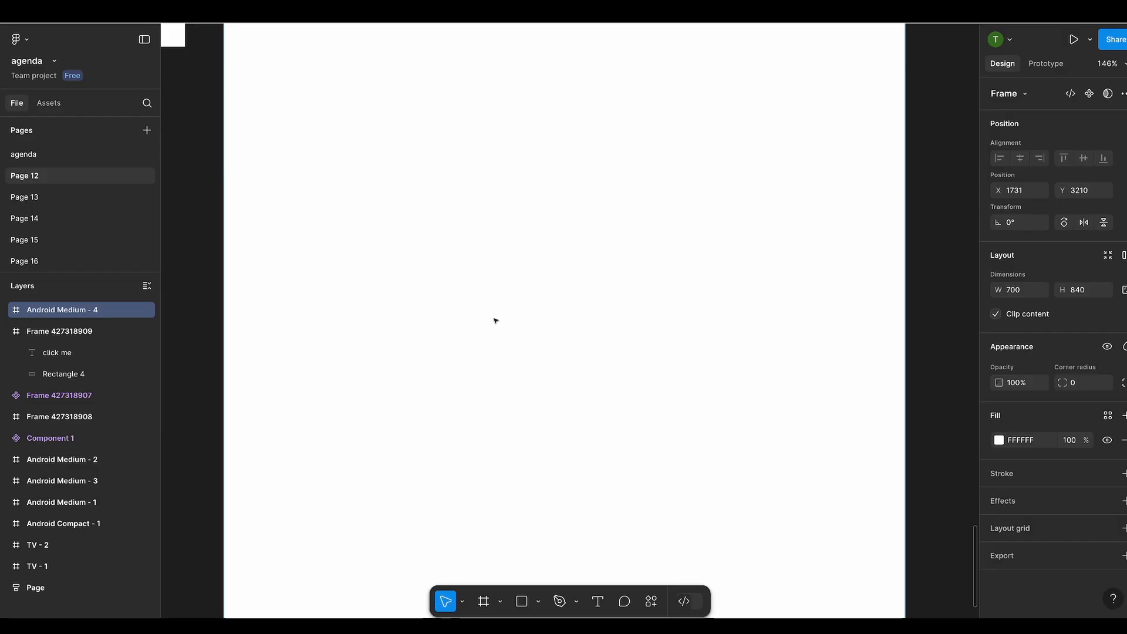
Step: Draw a rectangle about 270 × 173 in the Android Medium - 4 frame and round its corners to about 34
{"action": "key", "text": "r"}
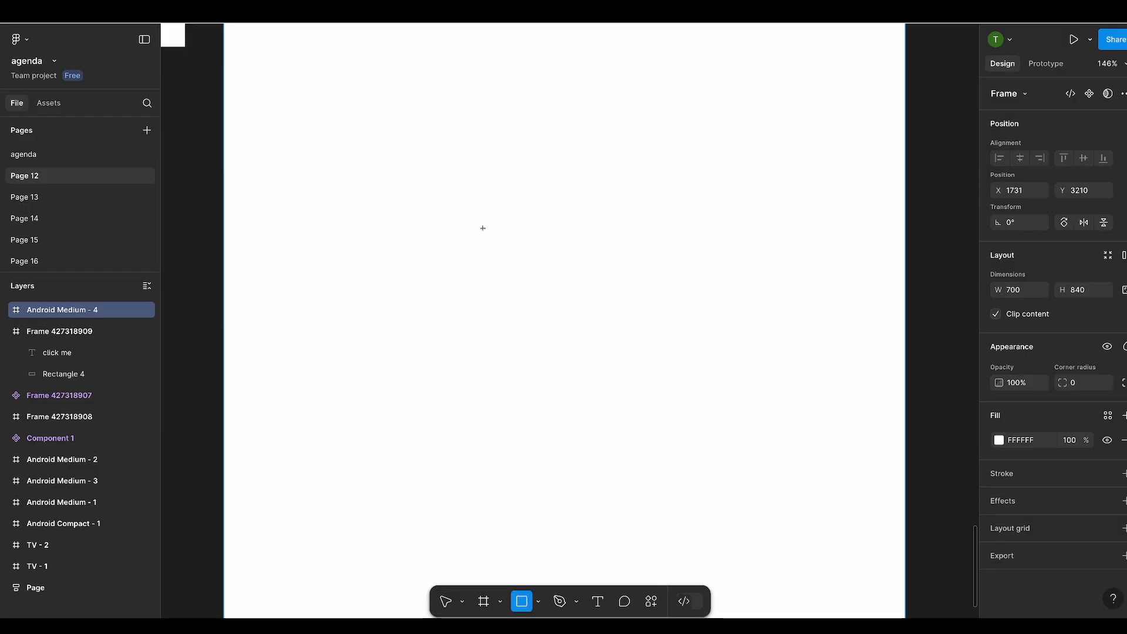
{"action": "mouse_move", "coordinate": [433, 175]}
{"action": "left_mouse_down"}
{"action": "mouse_move", "coordinate": [598, 320]}
{"action": "mouse_move", "coordinate": [650, 343]}
{"action": "left_mouse_up"}
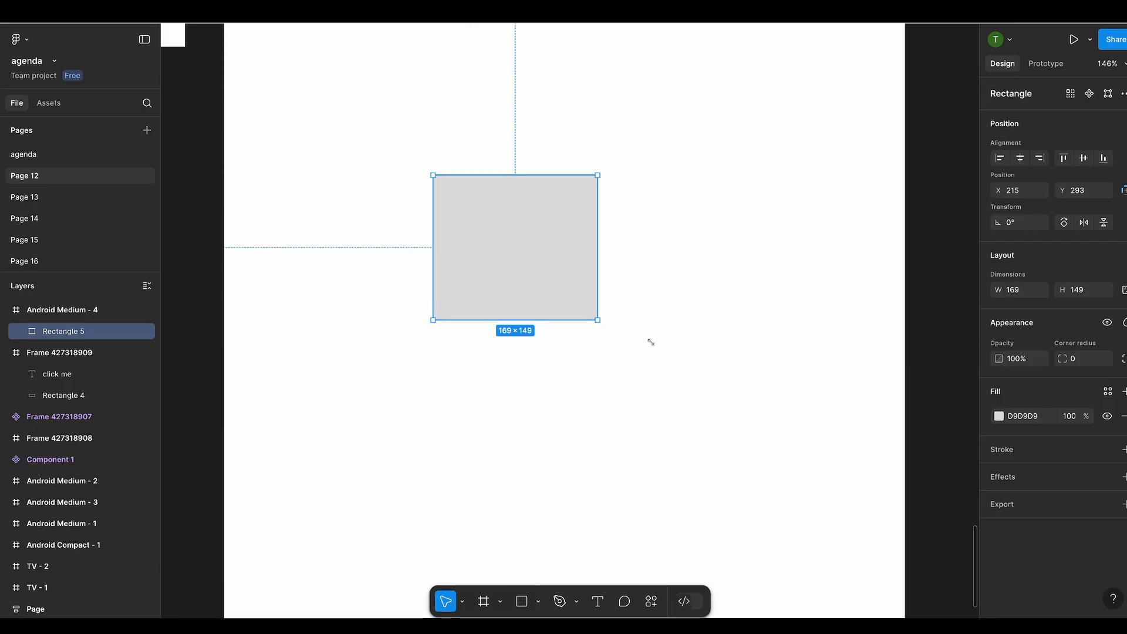
{"action": "left_click_drag", "start_coordinate": [642, 184], "coordinate": [604, 208]}
{"action": "left_click_drag", "start_coordinate": [652, 259], "coordinate": [696, 259]}
{"action": "left_click", "coordinate": [815, 360]}
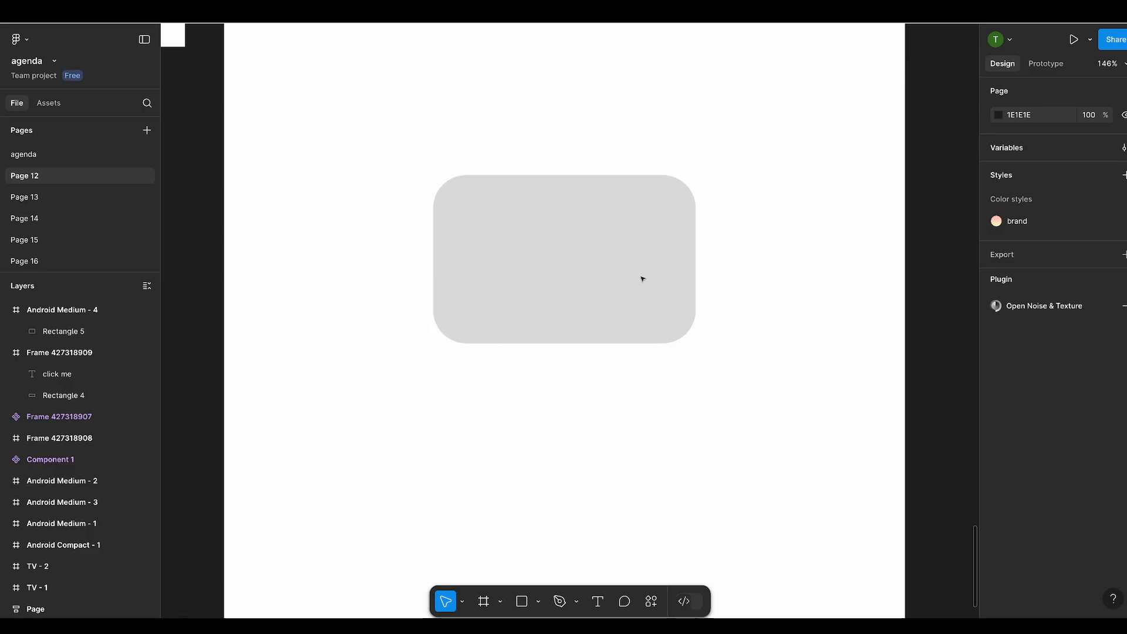
Step: Fill the rounded rectangle with dark navy 030122
{"action": "left_click", "coordinate": [618, 275]}
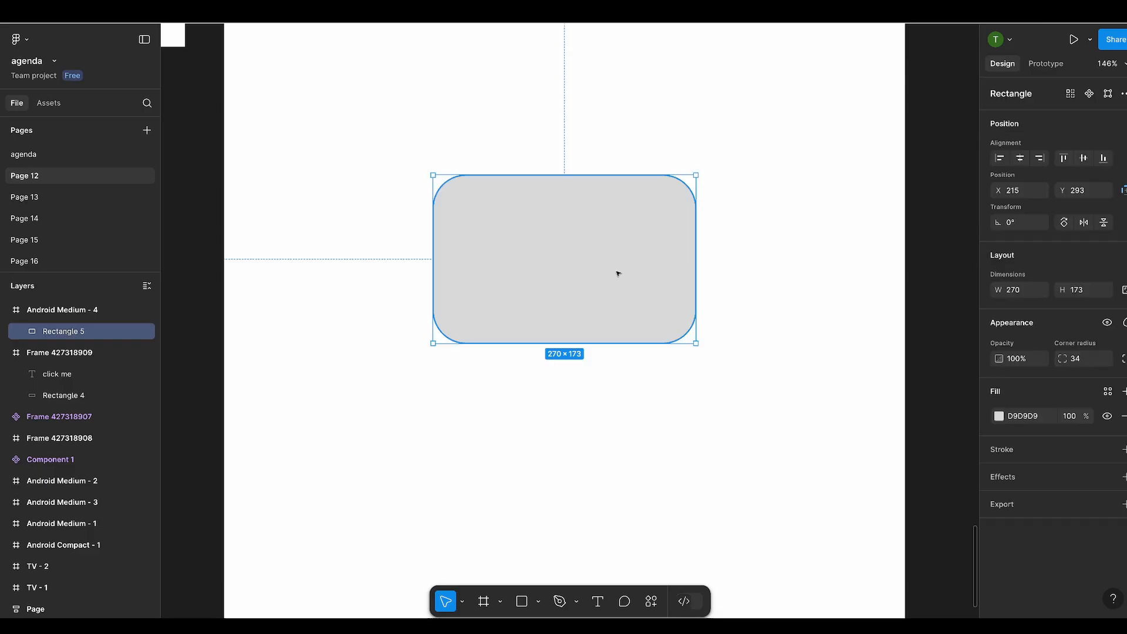
{"action": "left_click", "coordinate": [999, 416]}
{"action": "left_click", "coordinate": [963, 451]}
Step: Give the Android Medium - 4 frame the same 030122 fill and reselect the rounded rectangle inside it
{"action": "left_click", "coordinate": [877, 523]}
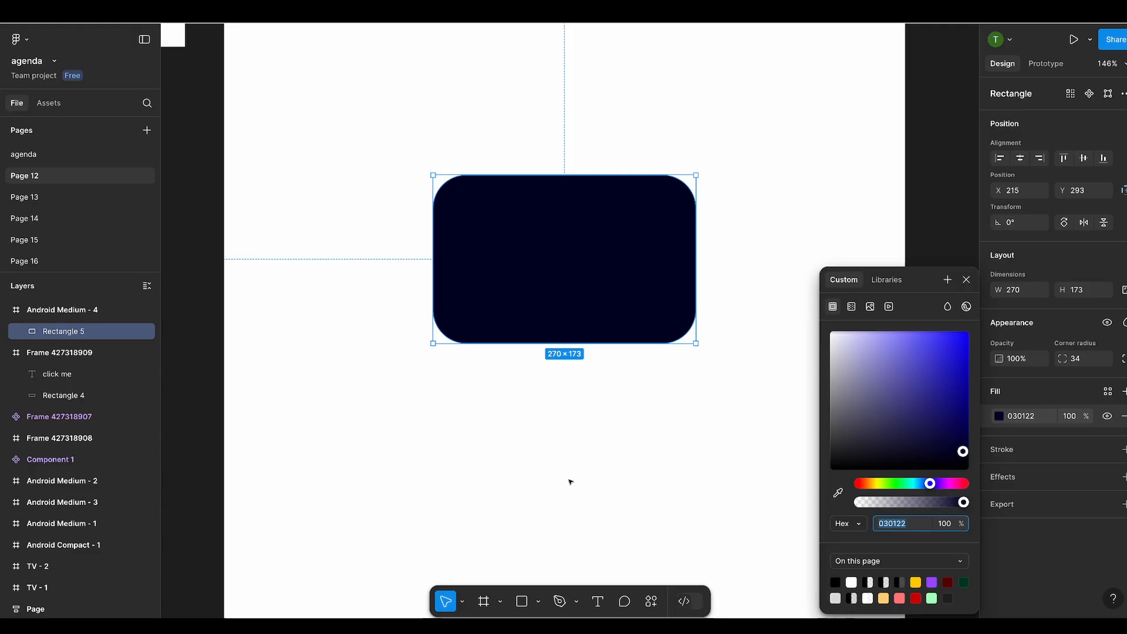
{"action": "left_click", "coordinate": [471, 447]}
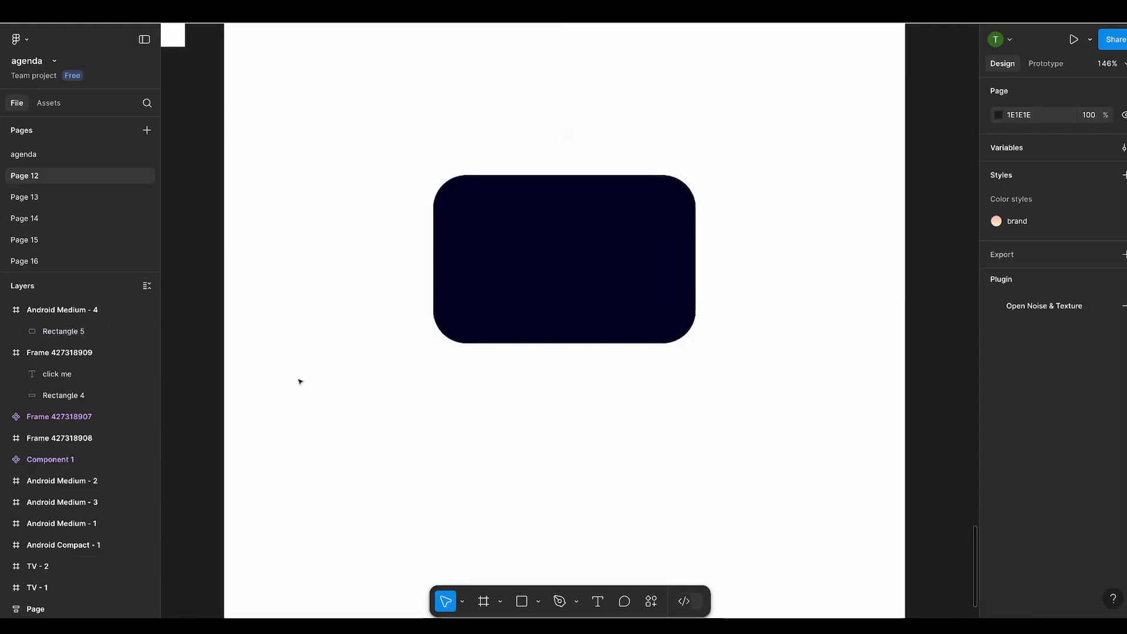
{"action": "left_click", "coordinate": [30, 333]}
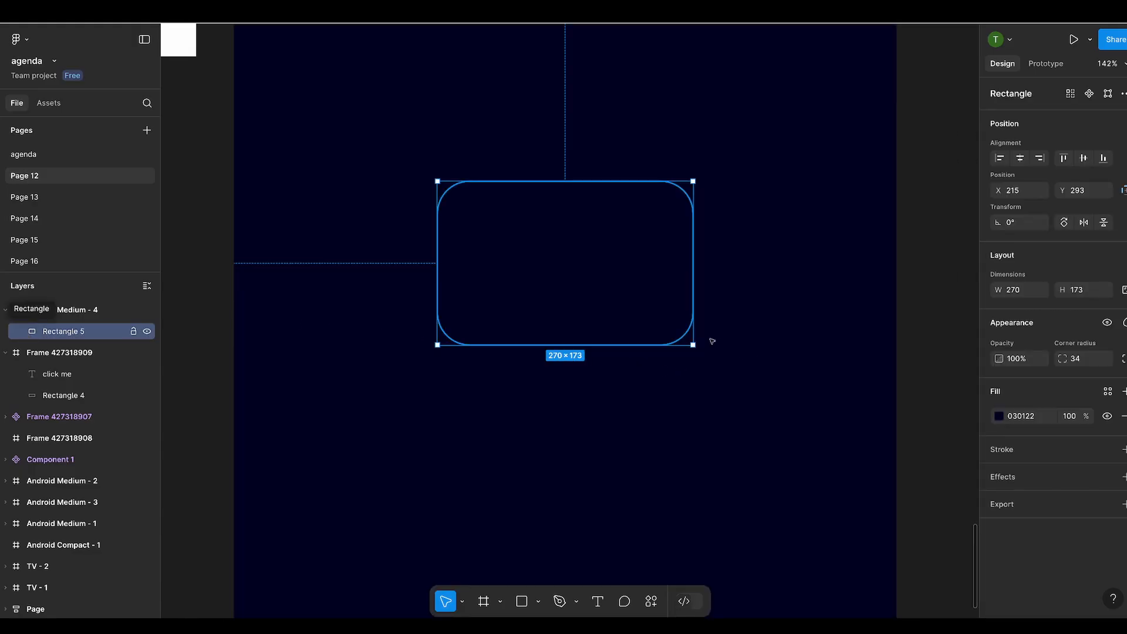
{"action": "scroll", "coordinate": [625, 323], "scroll_direction": "up", "scroll_amount": 5}
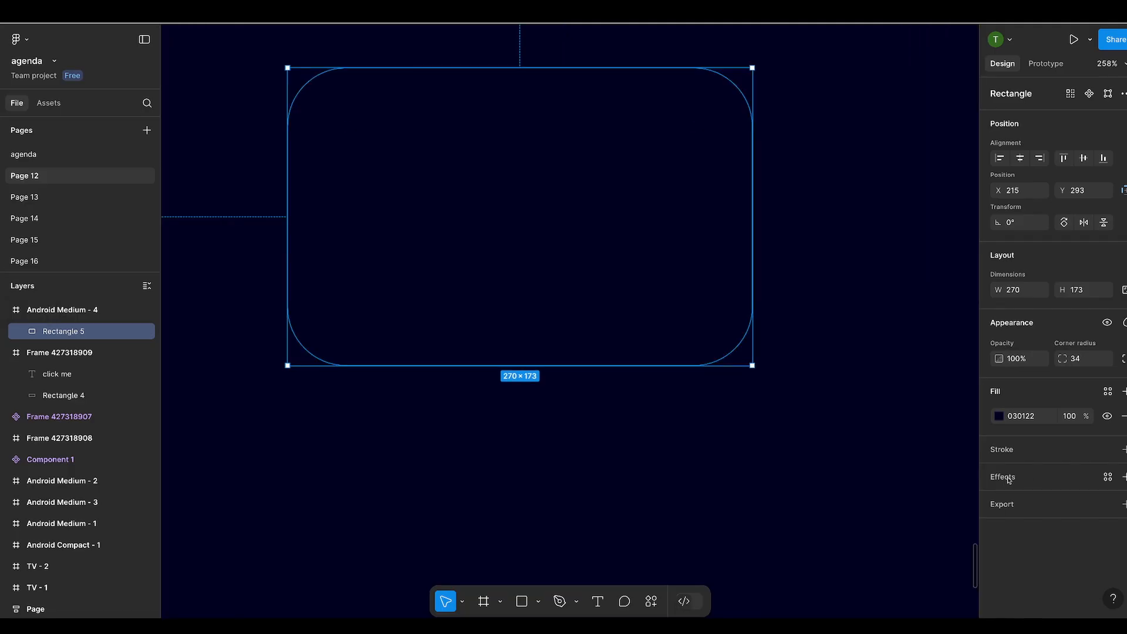
Step: Add a drop shadow to the rounded rectangle and set its color to 020113 at 100% opacity
{"action": "left_click", "coordinate": [1008, 478]}
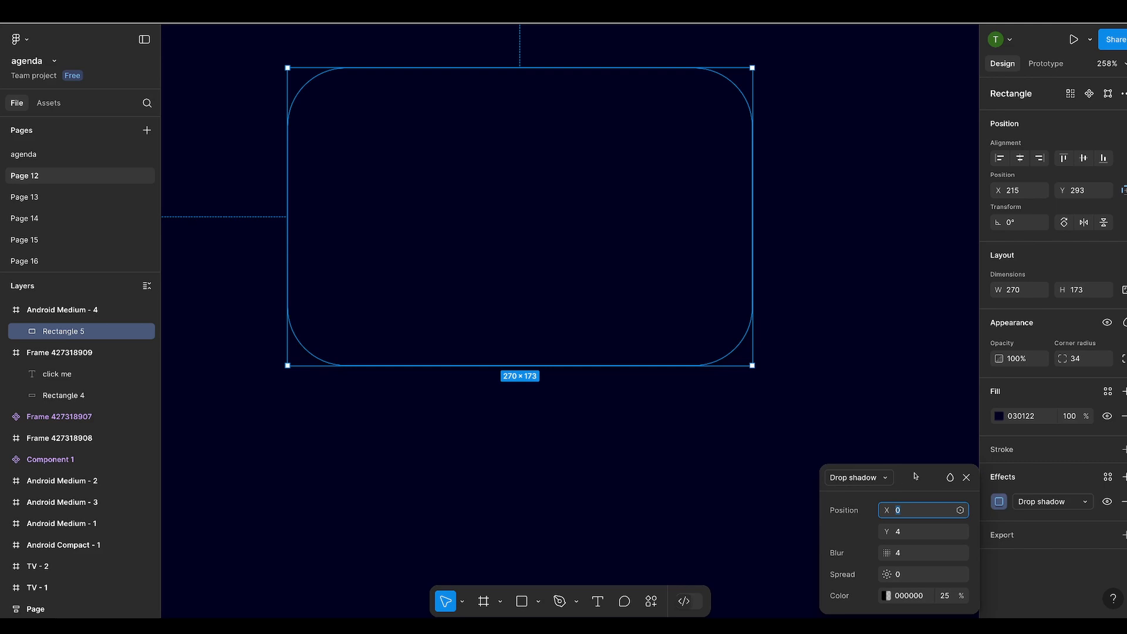
{"action": "left_click", "coordinate": [898, 254]}
{"action": "left_click_drag", "start_coordinate": [912, 478], "coordinate": [898, 255]}
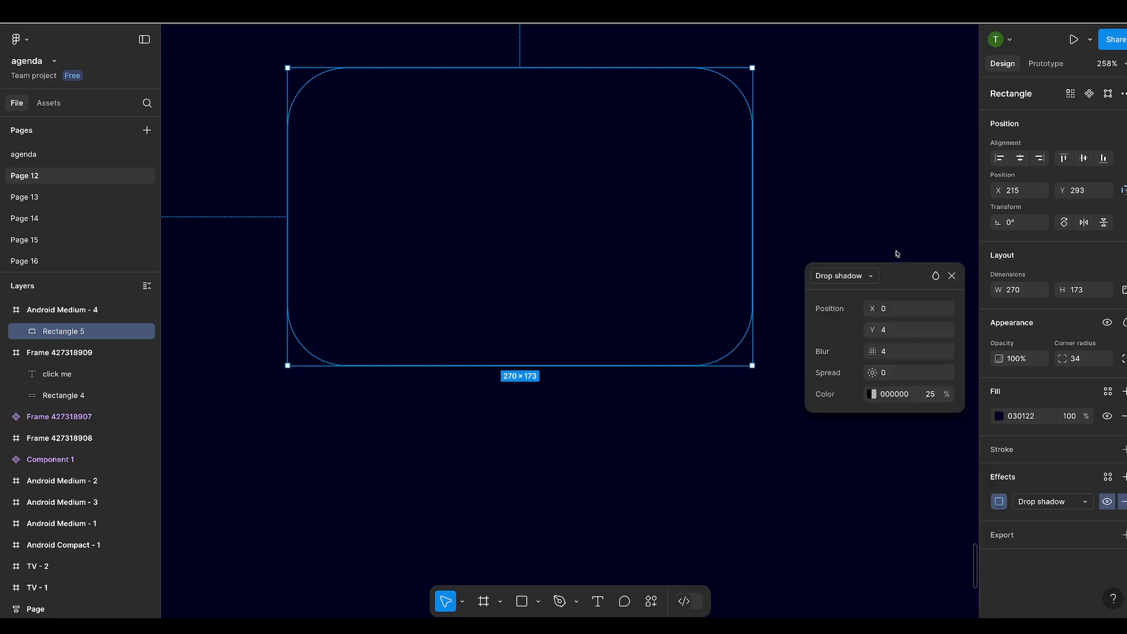
{"action": "left_click_drag", "start_coordinate": [905, 321], "coordinate": [896, 284]}
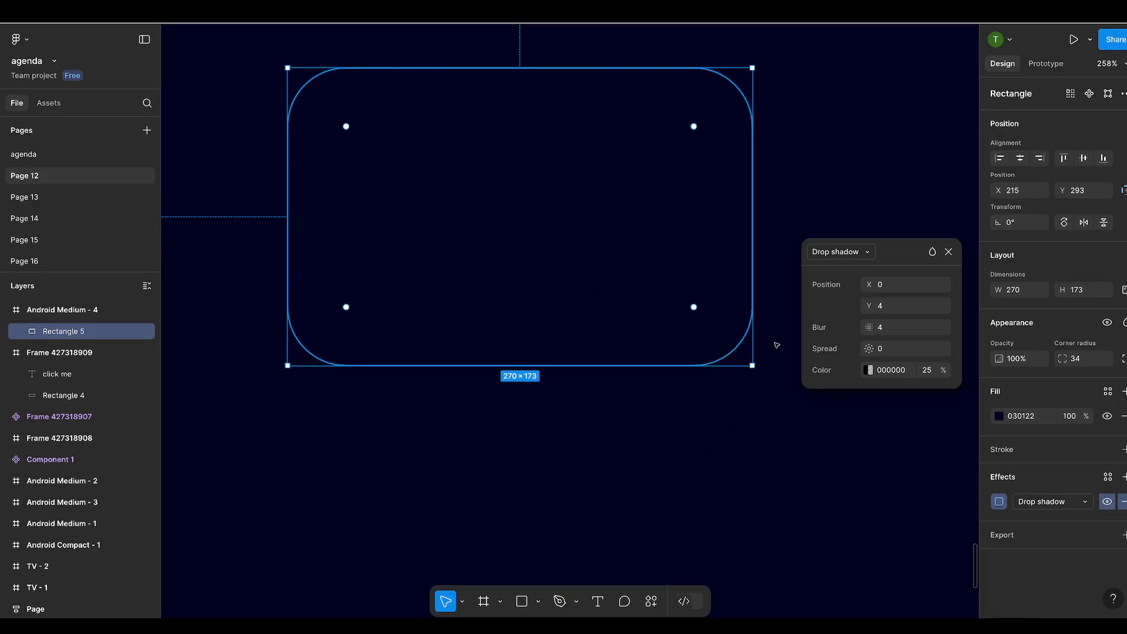
{"action": "left_click", "coordinate": [869, 371]}
{"action": "left_click", "coordinate": [769, 566]}
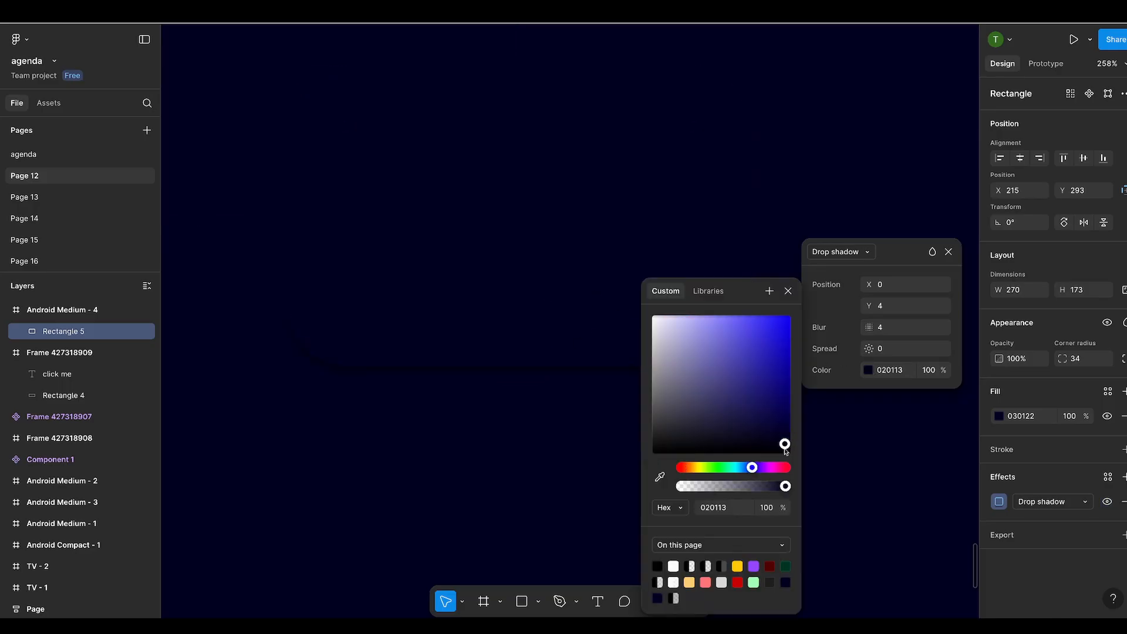
{"action": "left_click", "coordinate": [593, 411]}
{"action": "left_click", "coordinate": [558, 289]}
Step: Set the card's drop shadow to an X offset of 4 and a blur of 20, and deselect the card
{"action": "left_click", "coordinate": [998, 502]}
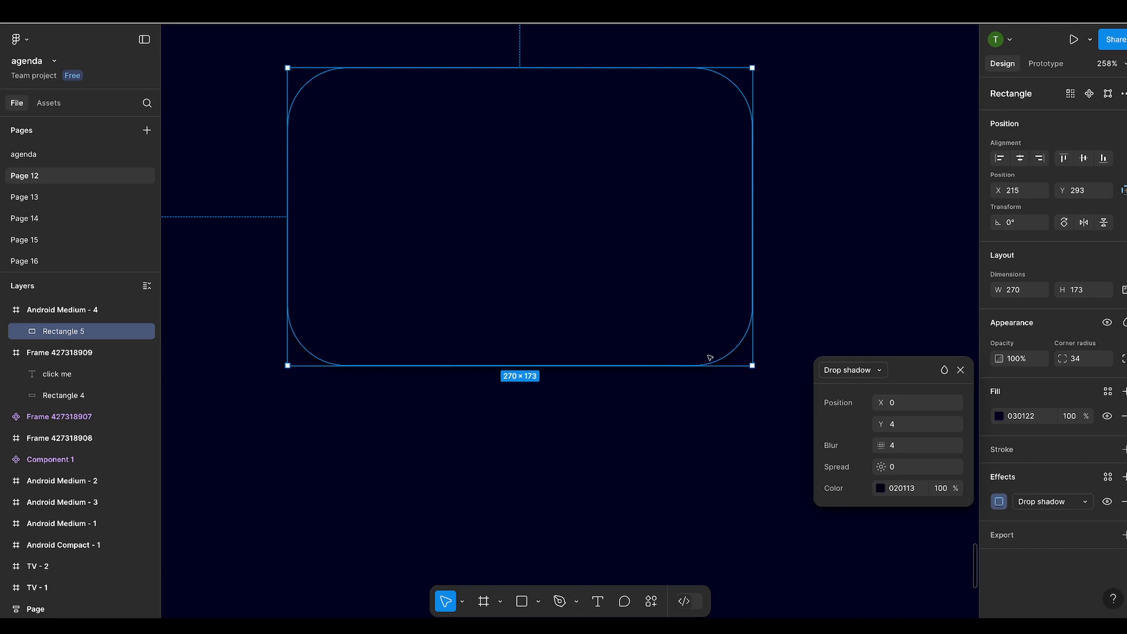
{"action": "type", "text": "4"}
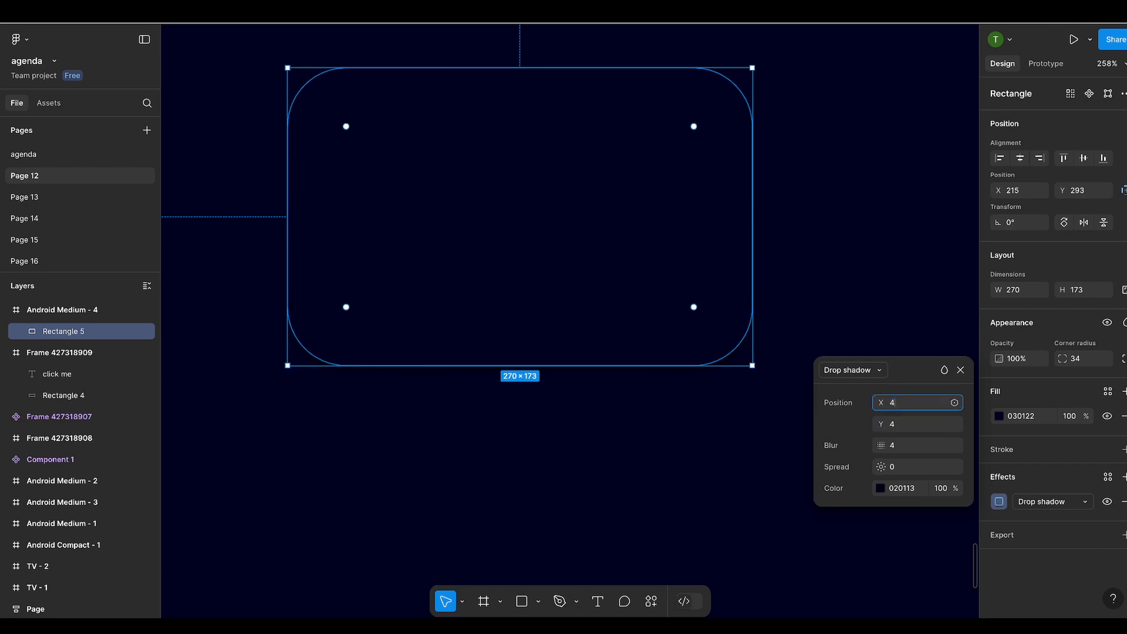
{"action": "left_click", "coordinate": [894, 446]}
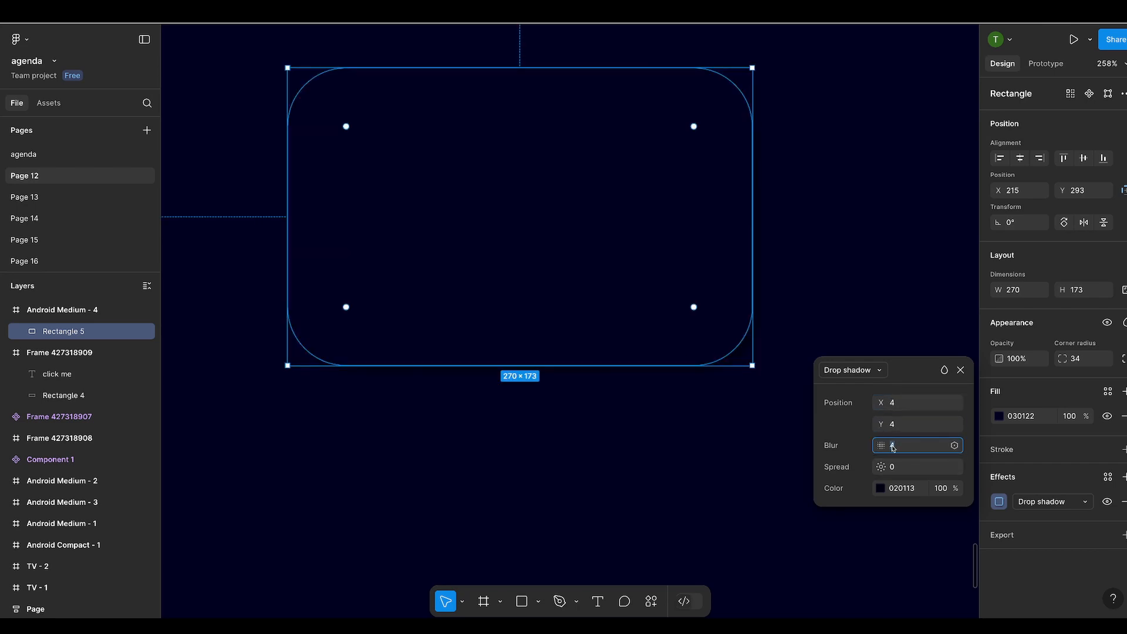
{"action": "type", "text": "20"}
{"action": "key", "text": "Return"}
{"action": "left_click", "coordinate": [893, 469]}
{"action": "key", "text": "Return"}
{"action": "key", "text": "Return"}
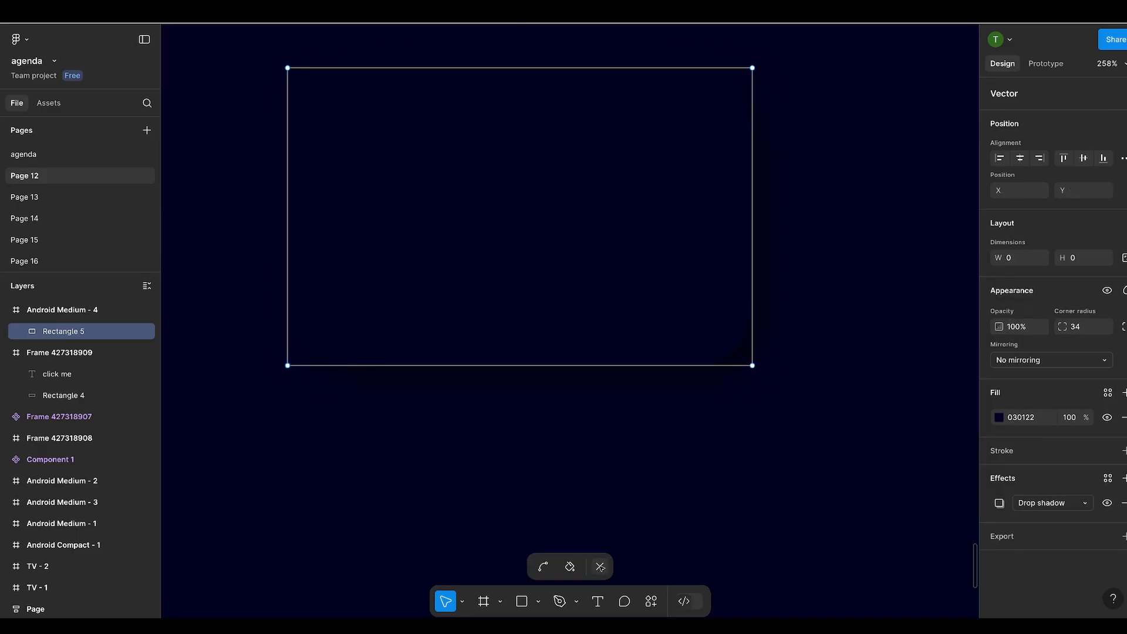
{"action": "left_click", "coordinate": [600, 567]}
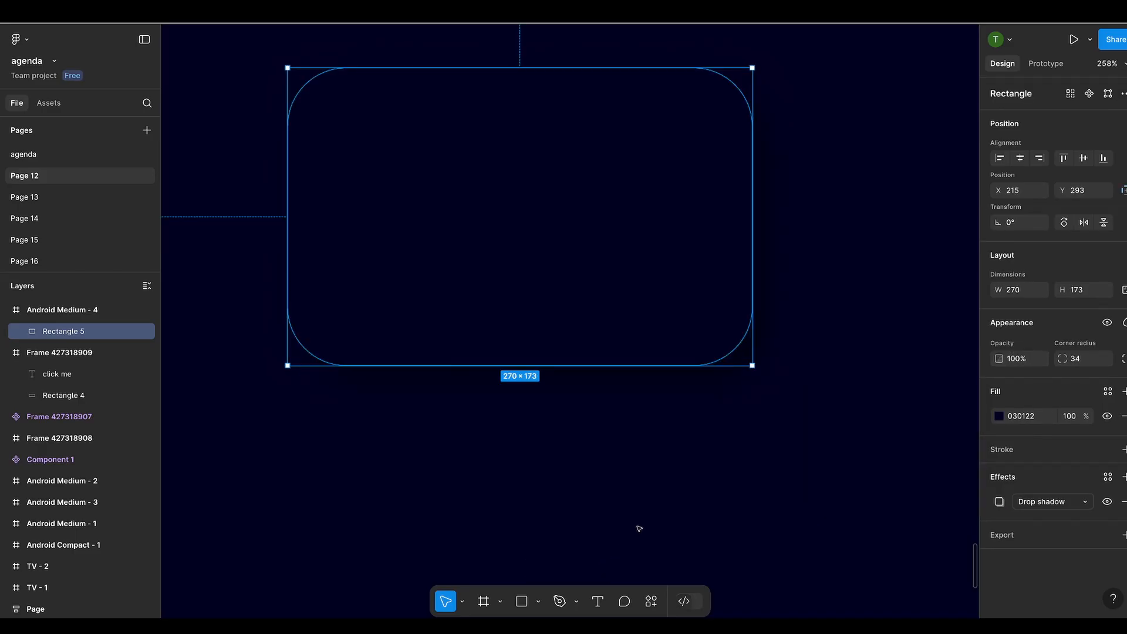
{"action": "left_click", "coordinate": [639, 528]}
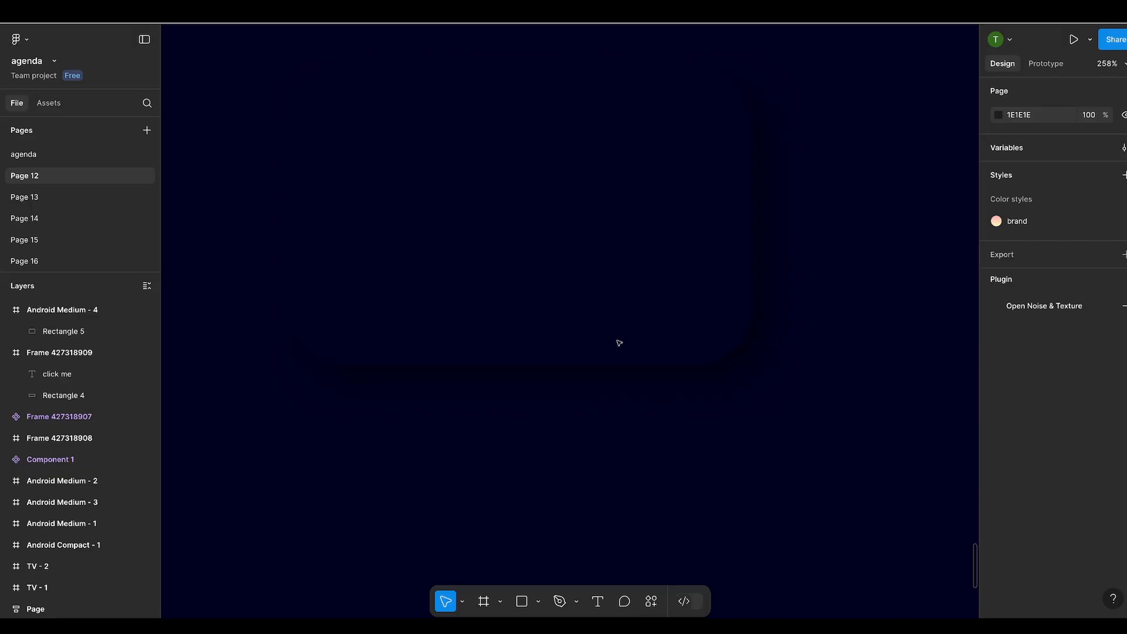
Step: Add a second drop shadow to the dark card and color it brighter navy 060248
{"action": "double_click", "coordinate": [625, 360]}
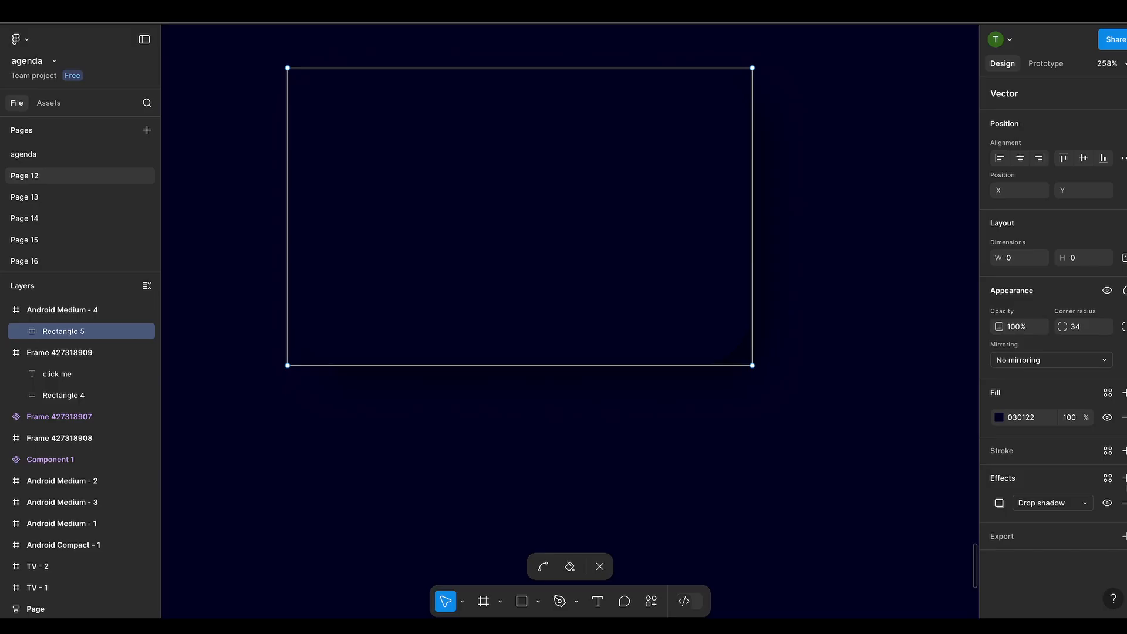
{"action": "left_click", "coordinate": [1124, 478]}
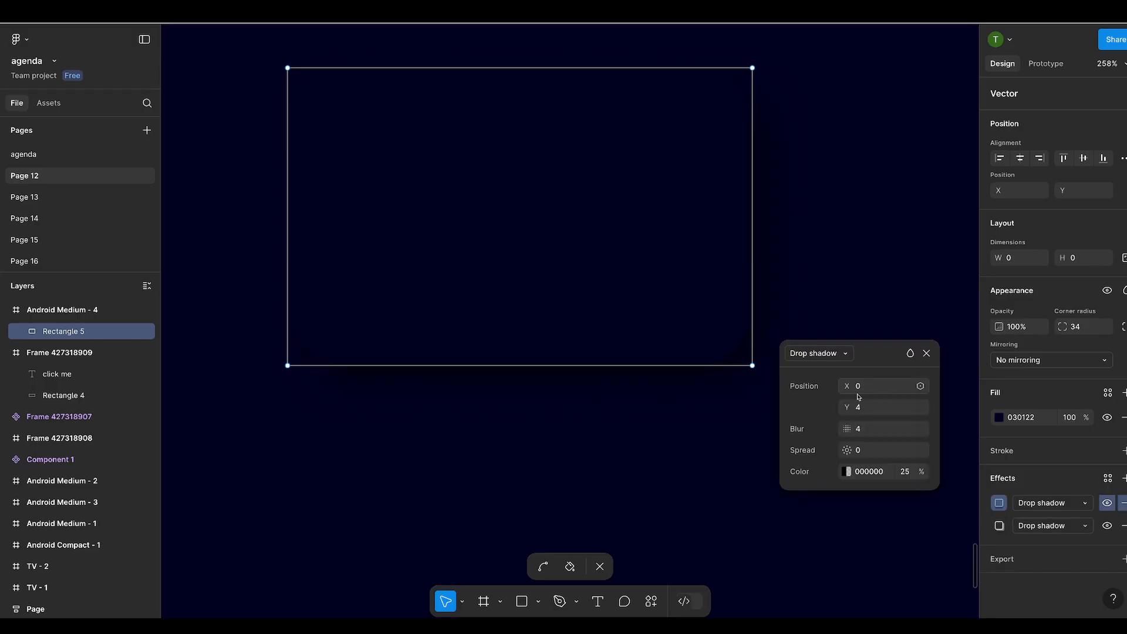
{"action": "left_click", "coordinate": [847, 473]}
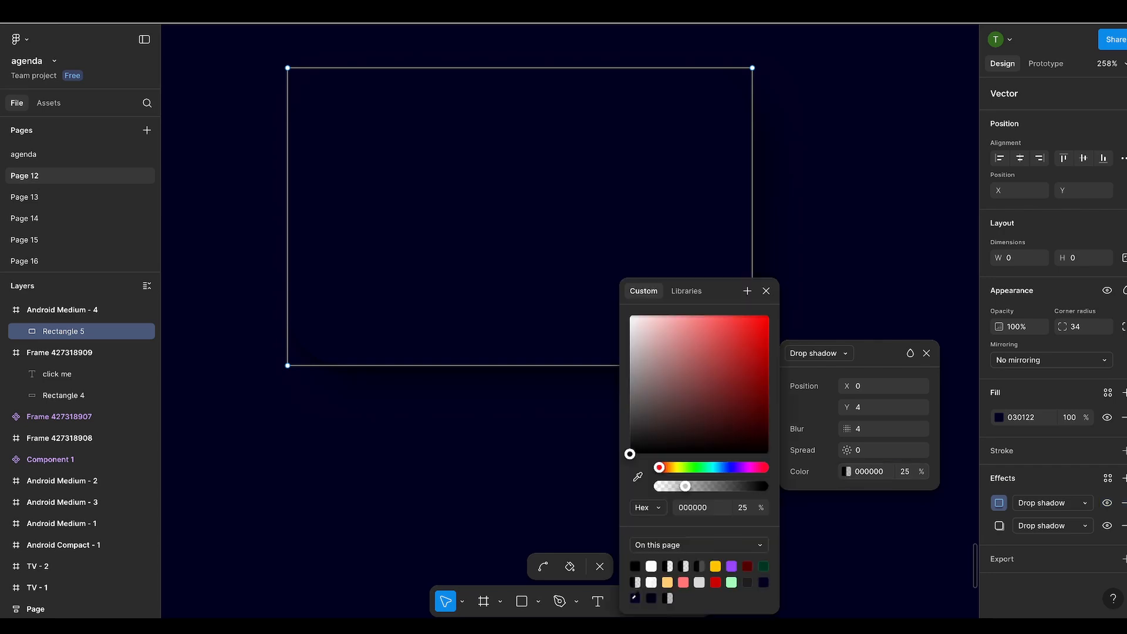
{"action": "left_click", "coordinate": [635, 599]}
{"action": "mouse_move", "coordinate": [762, 403]}
{"action": "left_mouse_down"}
{"action": "mouse_move", "coordinate": [639, 424]}
{"action": "mouse_move", "coordinate": [763, 407]}
{"action": "mouse_move", "coordinate": [766, 422]}
{"action": "left_mouse_up"}
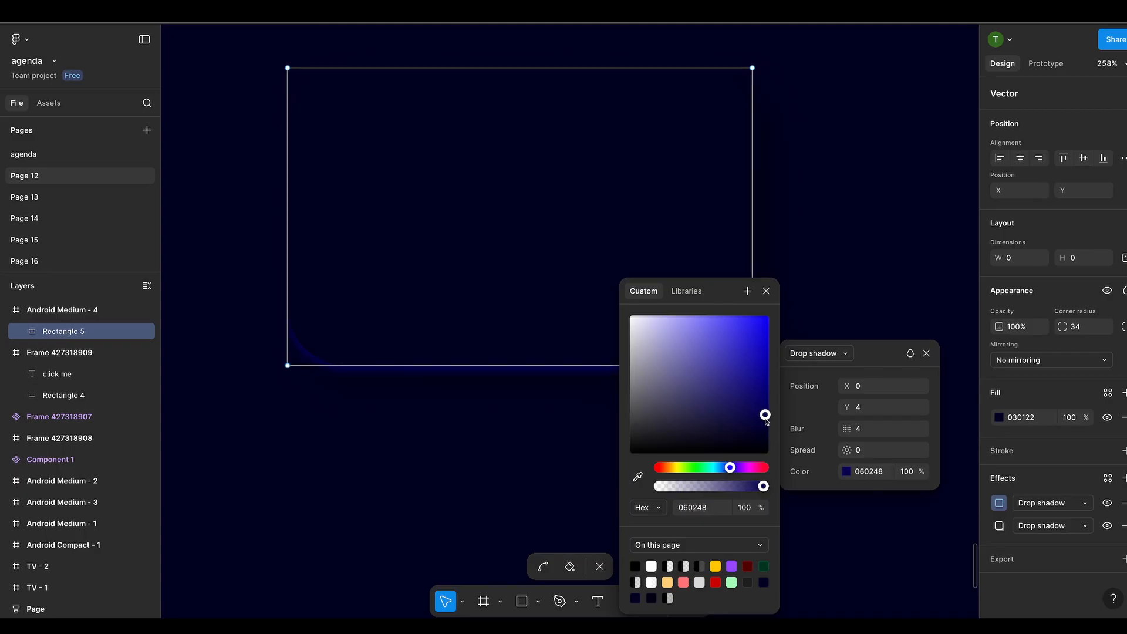
Step: Set the second shadow to X -8, Y -10, blur 30 and 50% opacity, and deselect the card
{"action": "left_click", "coordinate": [850, 387]}
{"action": "type", "text": "-4"}
{"action": "left_click", "coordinate": [859, 409]}
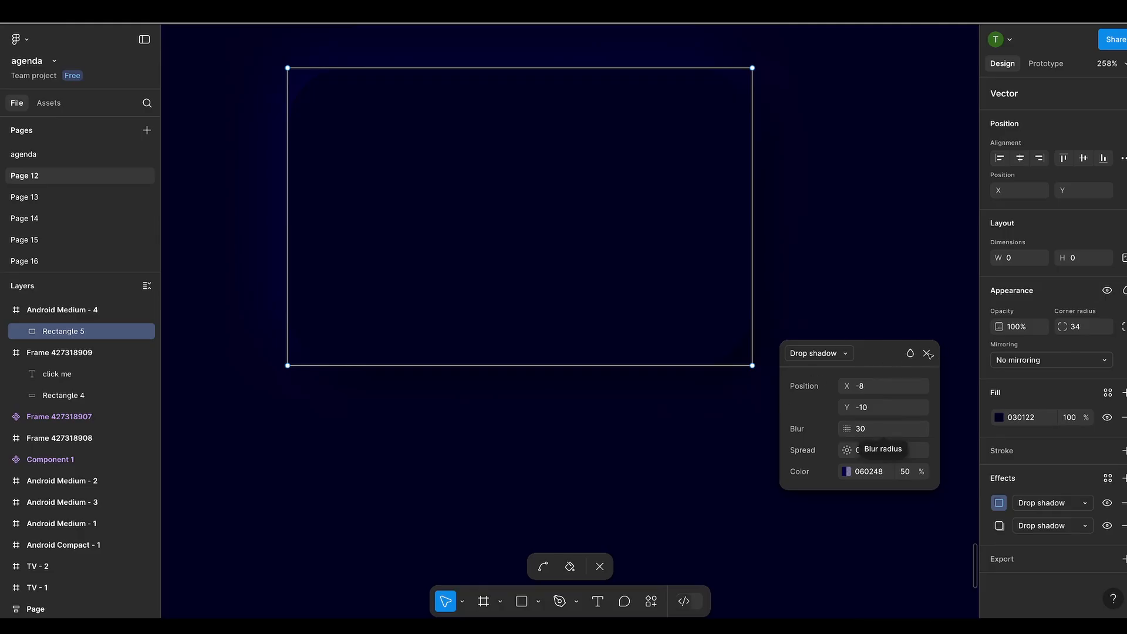
{"action": "left_click", "coordinate": [834, 311]}
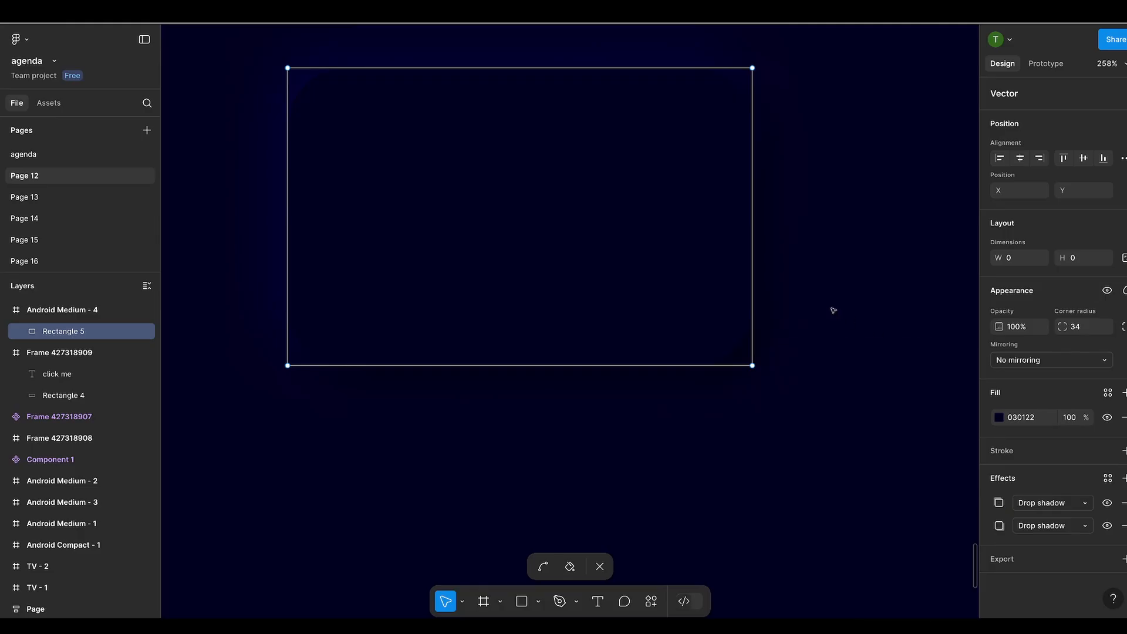
{"action": "key", "text": "Escape"}
{"action": "key", "text": "Escape"}
Step: Add the text "hello" to the dark card, enlarge it and position it near the card's center
{"action": "key", "text": "t"}
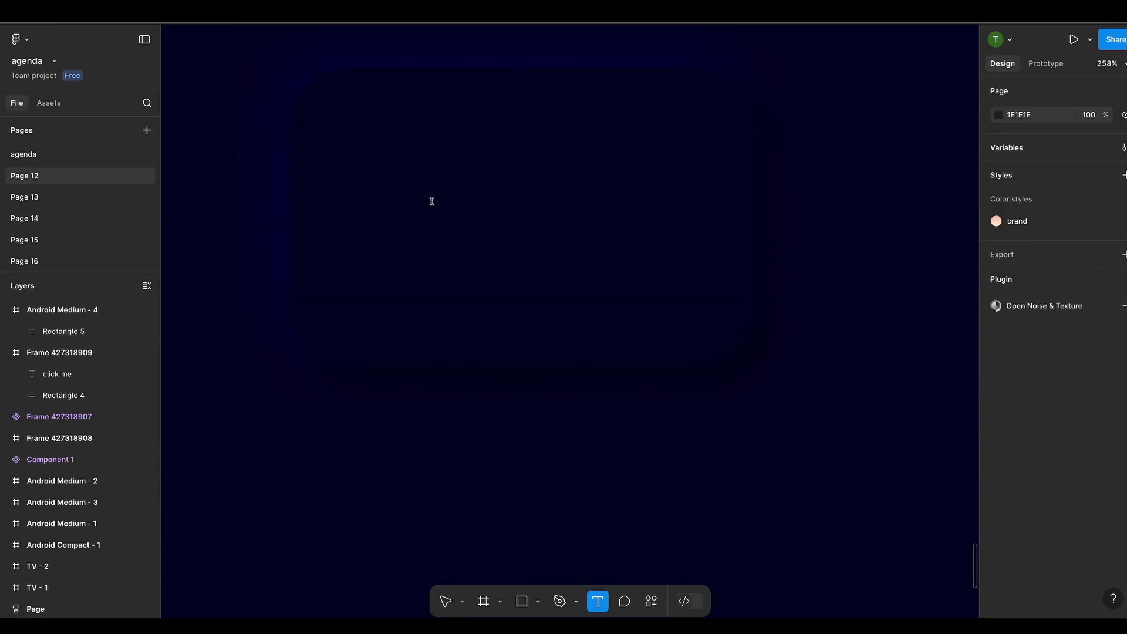
{"action": "scroll", "coordinate": [431, 201], "scroll_direction": "up", "scroll_amount": 1}
{"action": "left_click", "coordinate": [431, 201]}
{"action": "type", "text": "hello"}
{"action": "left_click", "coordinate": [554, 354]}
{"action": "left_click_drag", "start_coordinate": [752, 192], "coordinate": [801, 290]}
{"action": "key", "text": "Escape"}
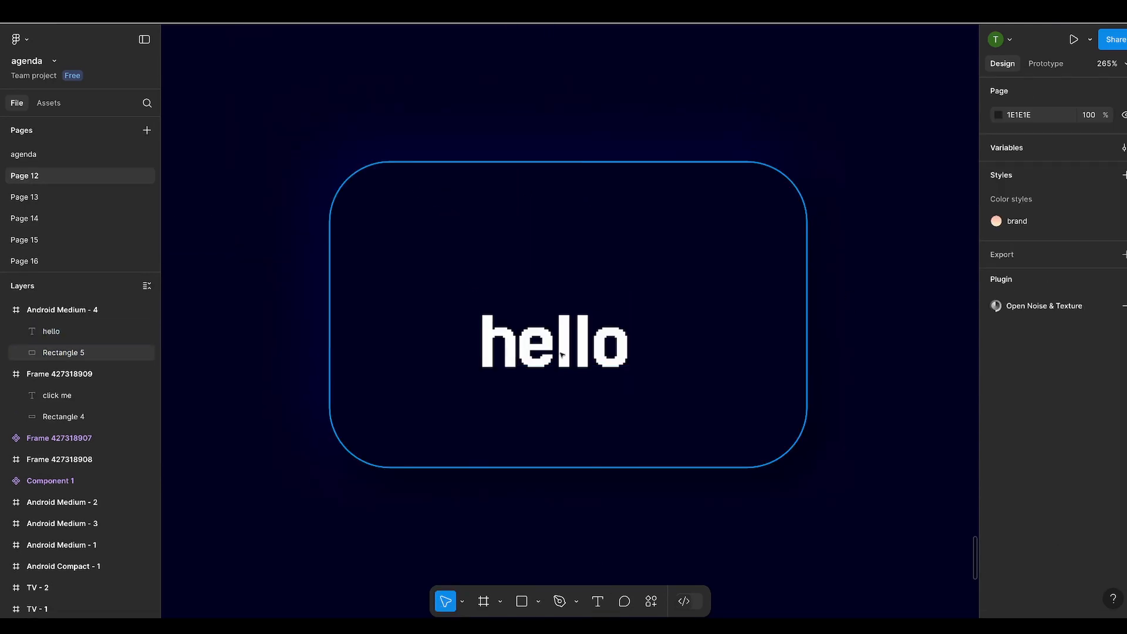
{"action": "left_click_drag", "start_coordinate": [562, 355], "coordinate": [575, 344]}
Step: Place a 100 × 100 rectangle in the Android Medium - 5 frame and move it to about X 239, Y 169
{"action": "scroll", "coordinate": [753, 514], "scroll_direction": "down", "scroll_amount": 3}
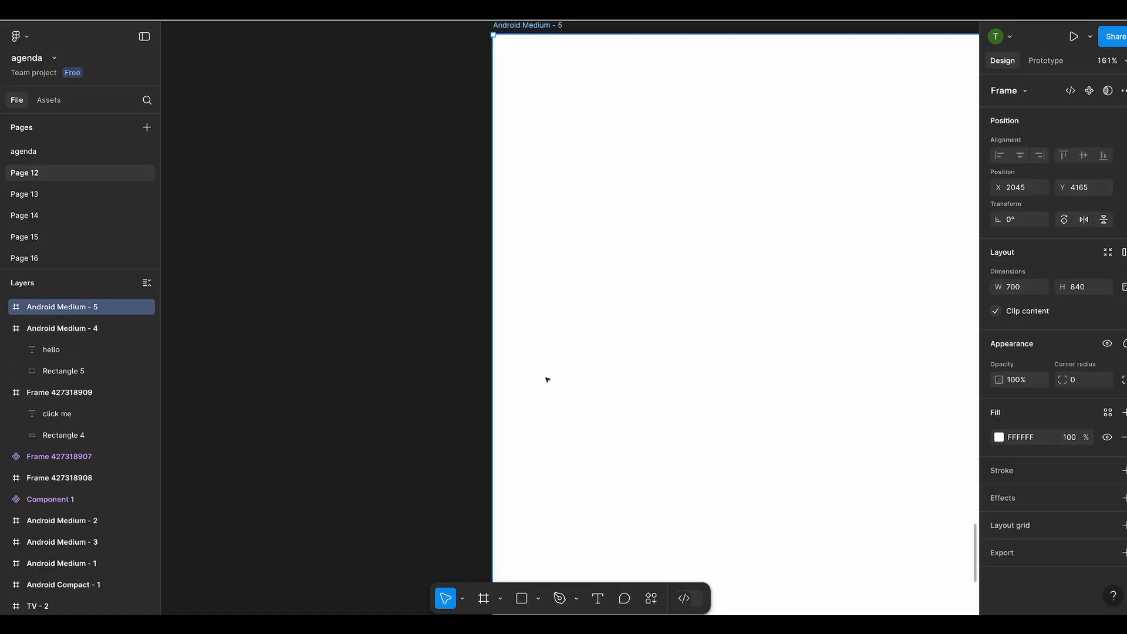
{"action": "key", "text": "r"}
{"action": "double_click", "coordinate": [614, 269]}
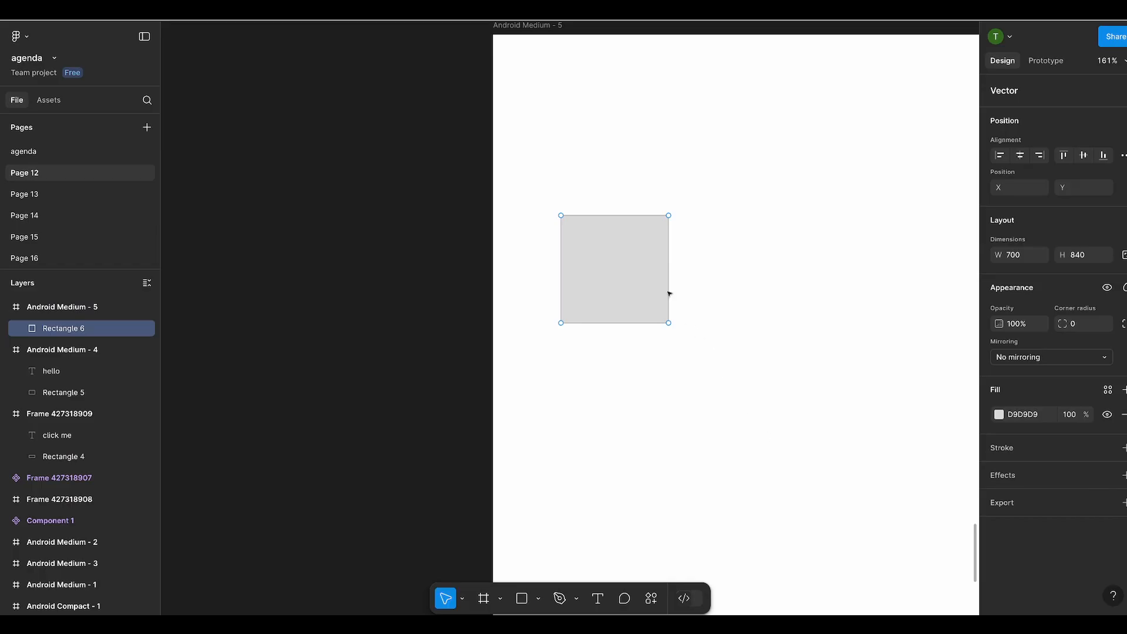
{"action": "key", "text": "h"}
{"action": "left_click_drag", "start_coordinate": [769, 337], "coordinate": [641, 337]}
{"action": "left_click_drag", "start_coordinate": [802, 348], "coordinate": [686, 350]}
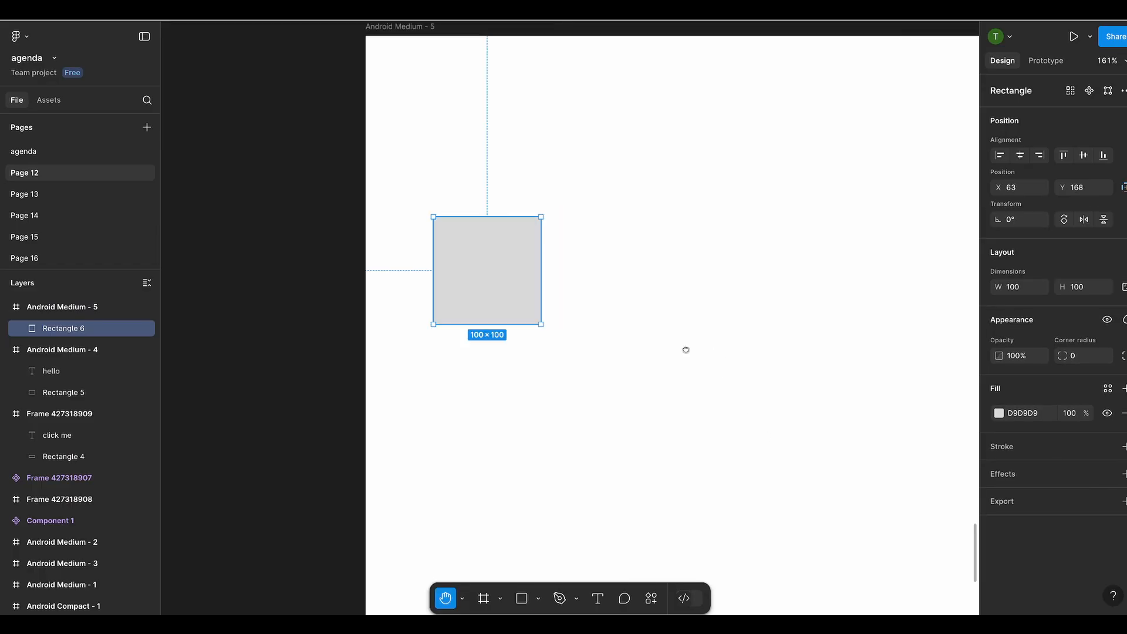
{"action": "scroll", "coordinate": [682, 357], "scroll_direction": "right", "scroll_amount": 3}
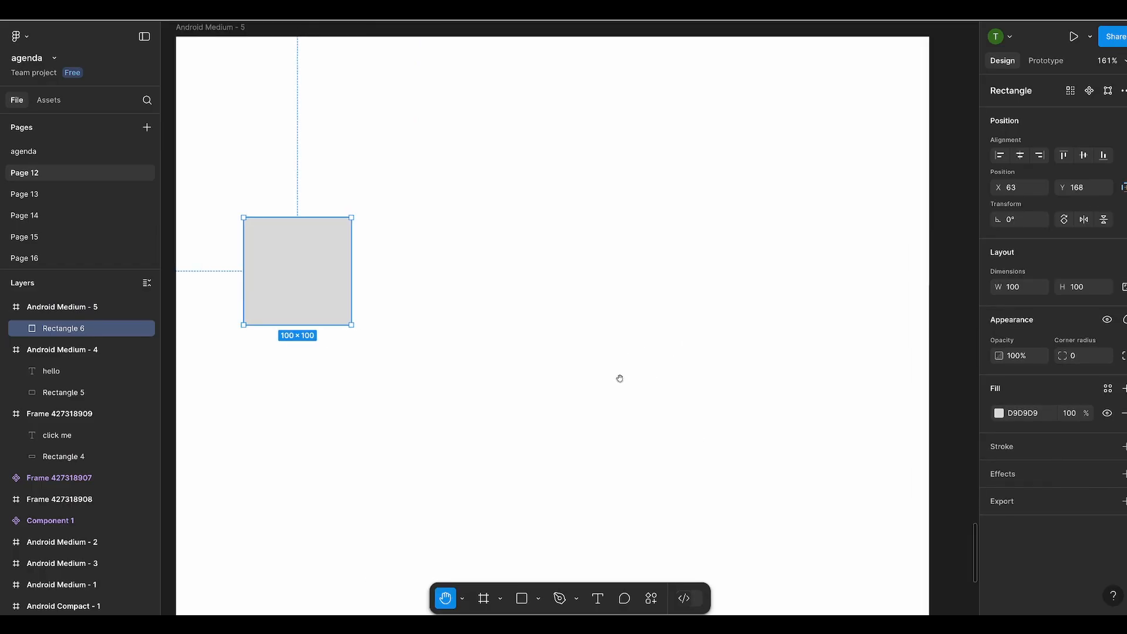
{"action": "left_click_drag", "start_coordinate": [306, 289], "coordinate": [495, 289]}
{"action": "key", "text": "v"}
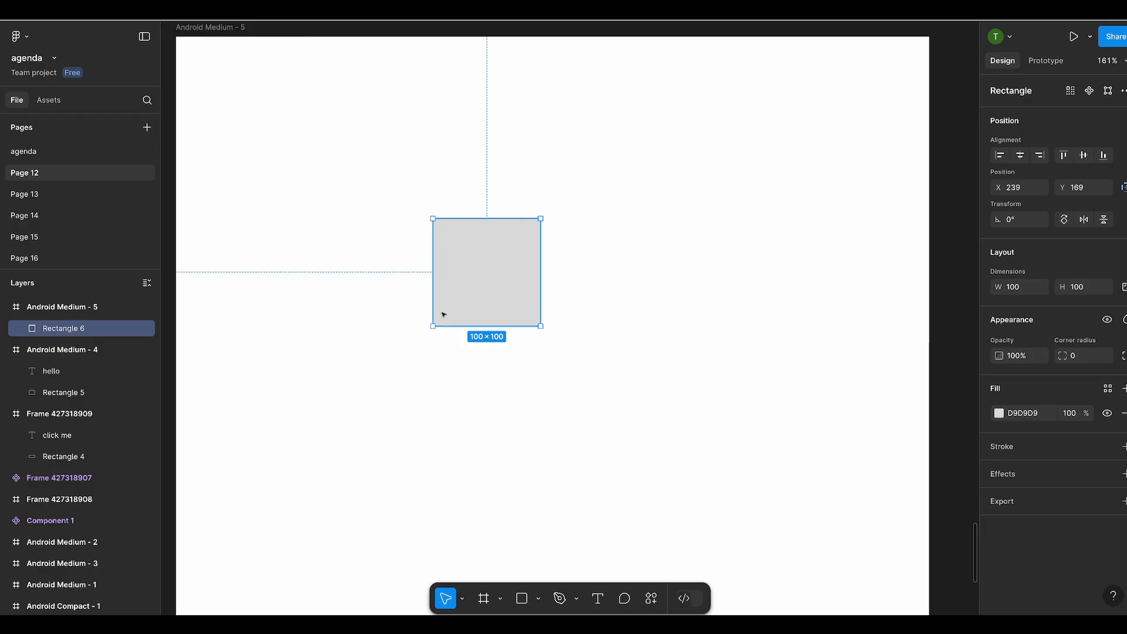
Step: Enlarge the gray square to about 162 × 107 and fill it with white FFFFFF
{"action": "scroll", "coordinate": [443, 315], "scroll_direction": "down", "scroll_amount": 1}
{"action": "scroll", "coordinate": [443, 315], "scroll_direction": "down", "scroll_amount": 2}
{"action": "scroll", "coordinate": [443, 316], "scroll_direction": "up", "scroll_amount": 3}
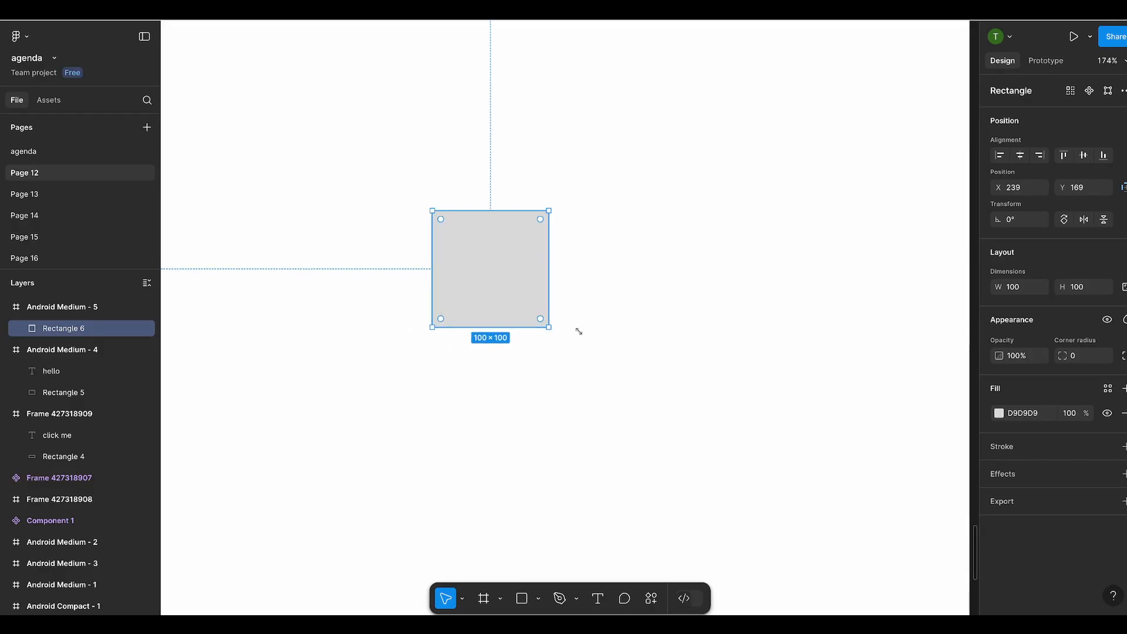
{"action": "left_click_drag", "start_coordinate": [620, 335], "coordinate": [622, 335]}
{"action": "left_click", "coordinate": [998, 413]}
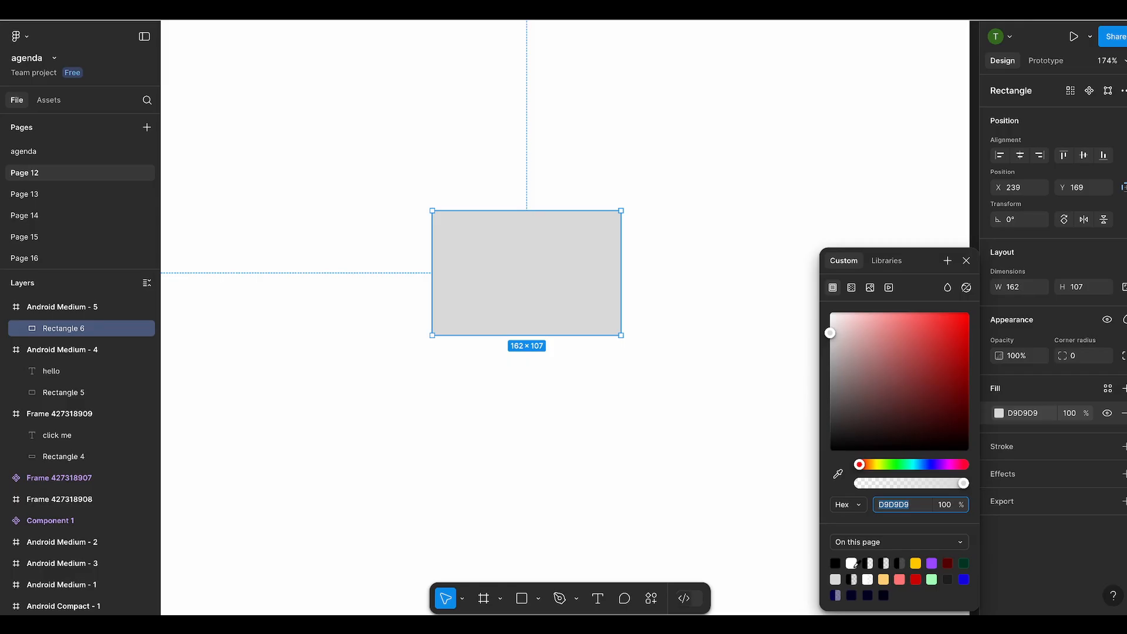
{"action": "left_click", "coordinate": [853, 563]}
{"action": "left_click", "coordinate": [966, 261]}
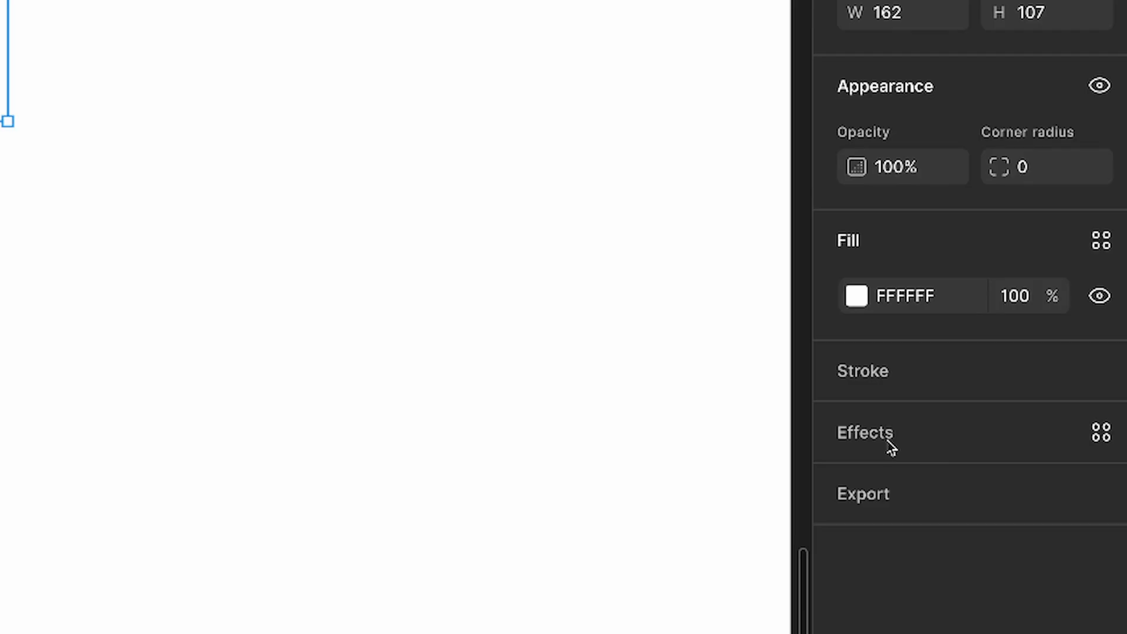
Step: Add an effect to the white rectangle and make it an inner shadow
{"action": "left_click", "coordinate": [890, 444]}
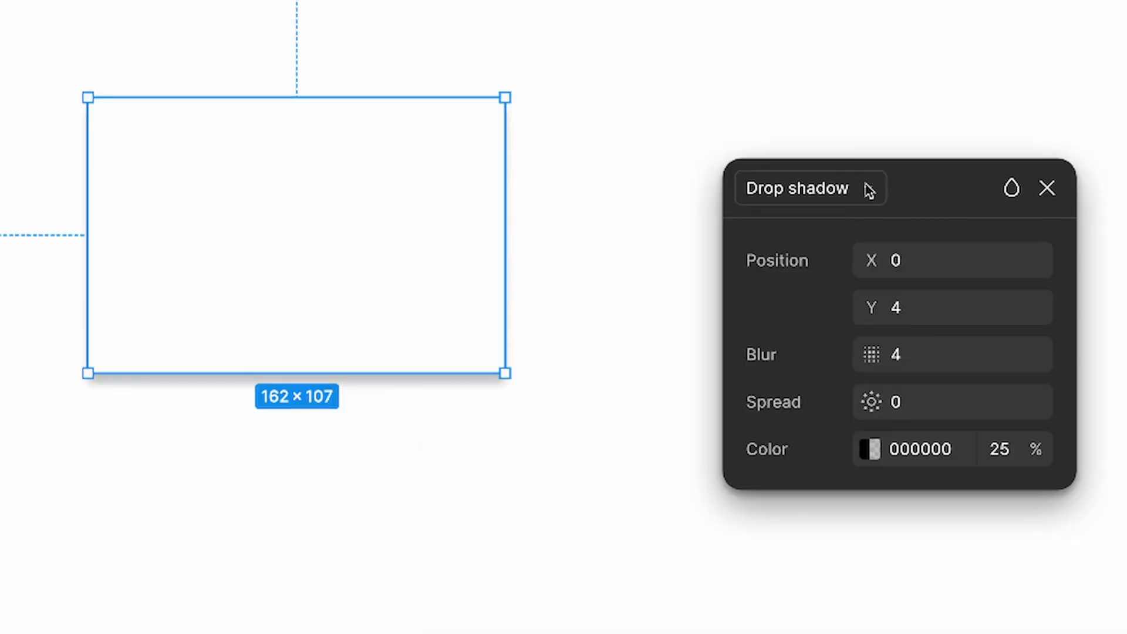
{"action": "left_click", "coordinate": [869, 189]}
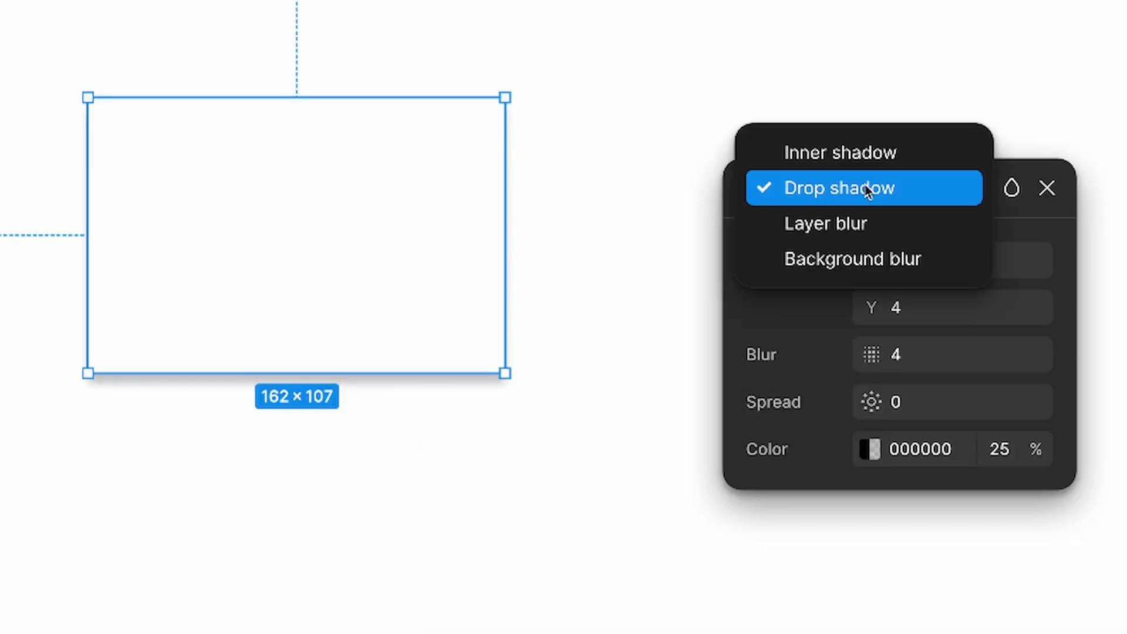
{"action": "left_click", "coordinate": [858, 153]}
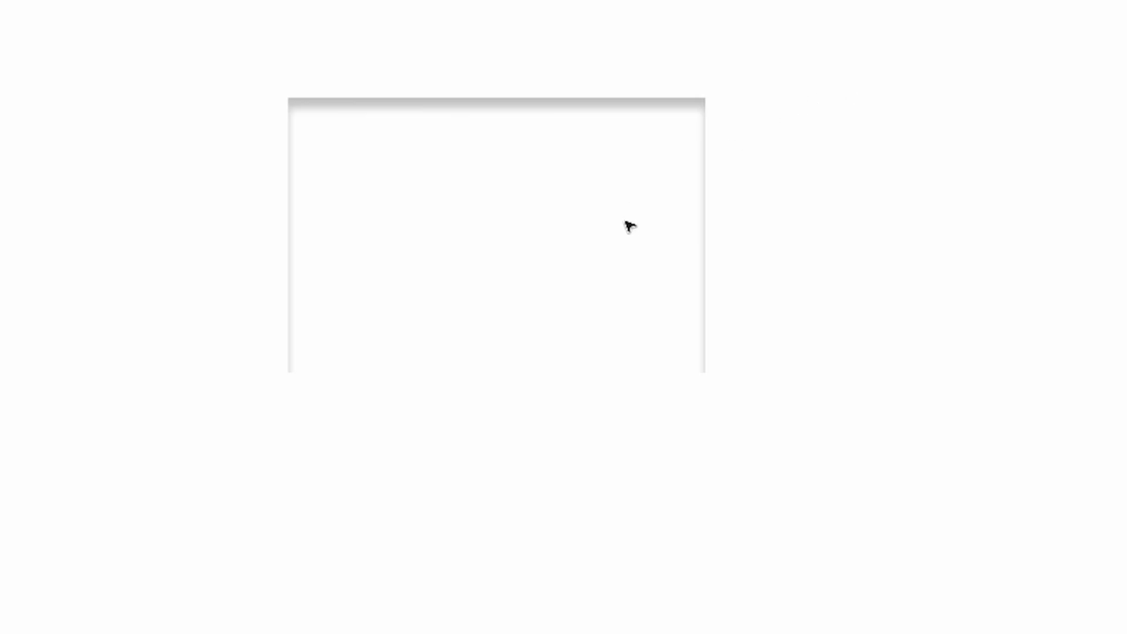
Step: Set the white rectangle's inner shadow offset to X 3 and Y -4, and open its color settings
{"action": "left_click", "coordinate": [636, 244]}
{"action": "left_click", "coordinate": [636, 243]}
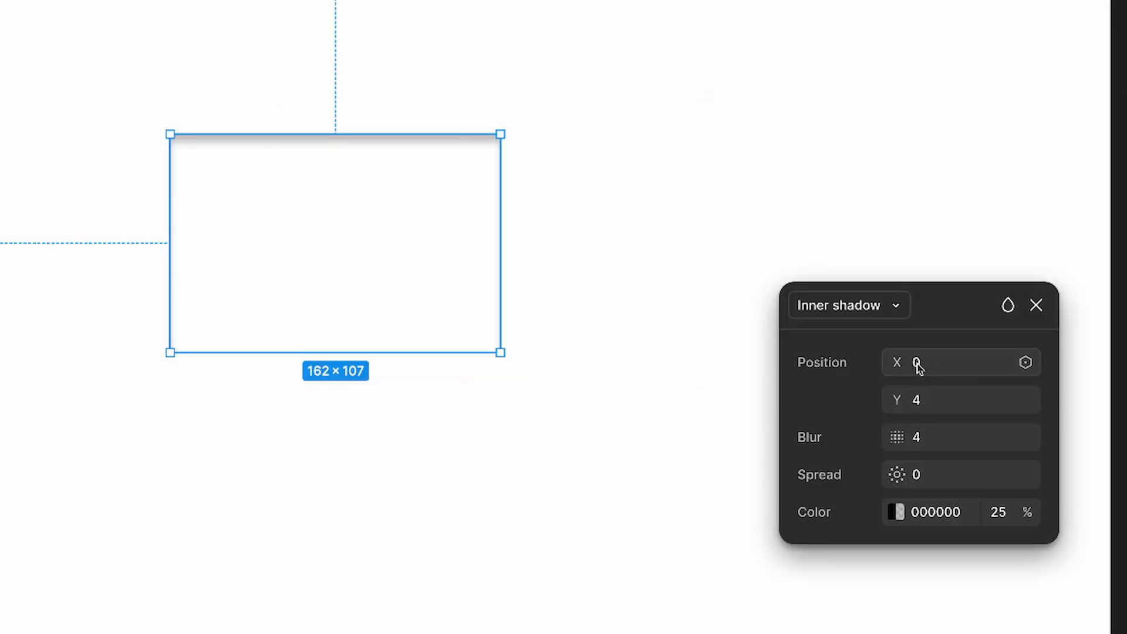
{"action": "left_click", "coordinate": [917, 363]}
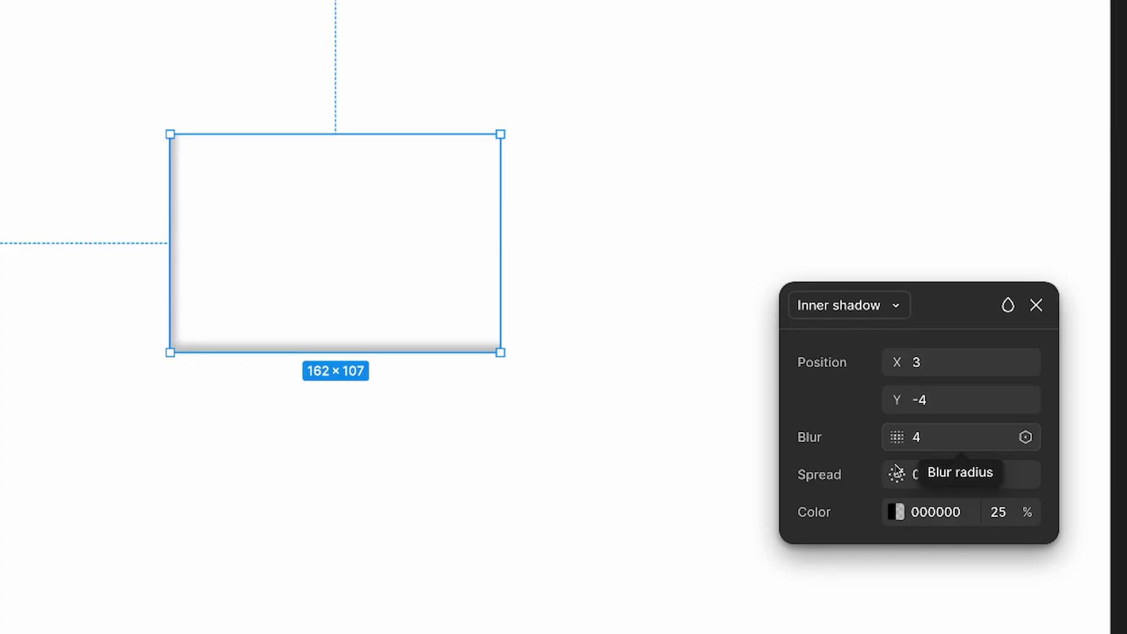
{"action": "left_click", "coordinate": [895, 512]}
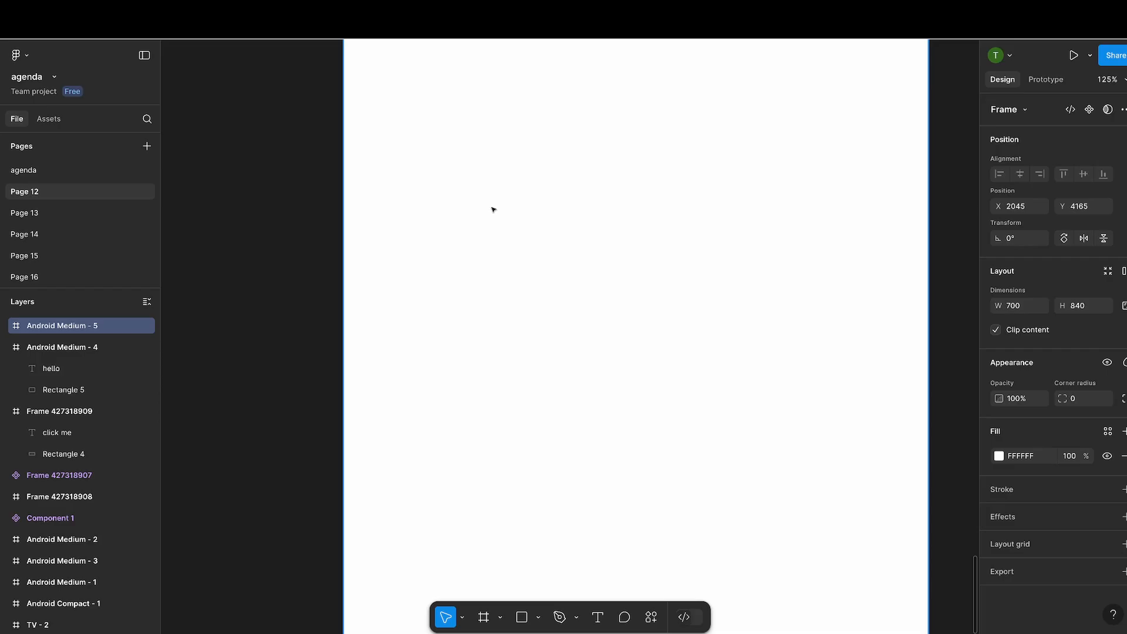
Step: Draw a rectangle about 211 × 166 in the Android Medium - 5 frame and fill it with coral FF7373
{"action": "key", "text": "r"}
{"action": "left_click_drag", "start_coordinate": [477, 184], "coordinate": [653, 322]}
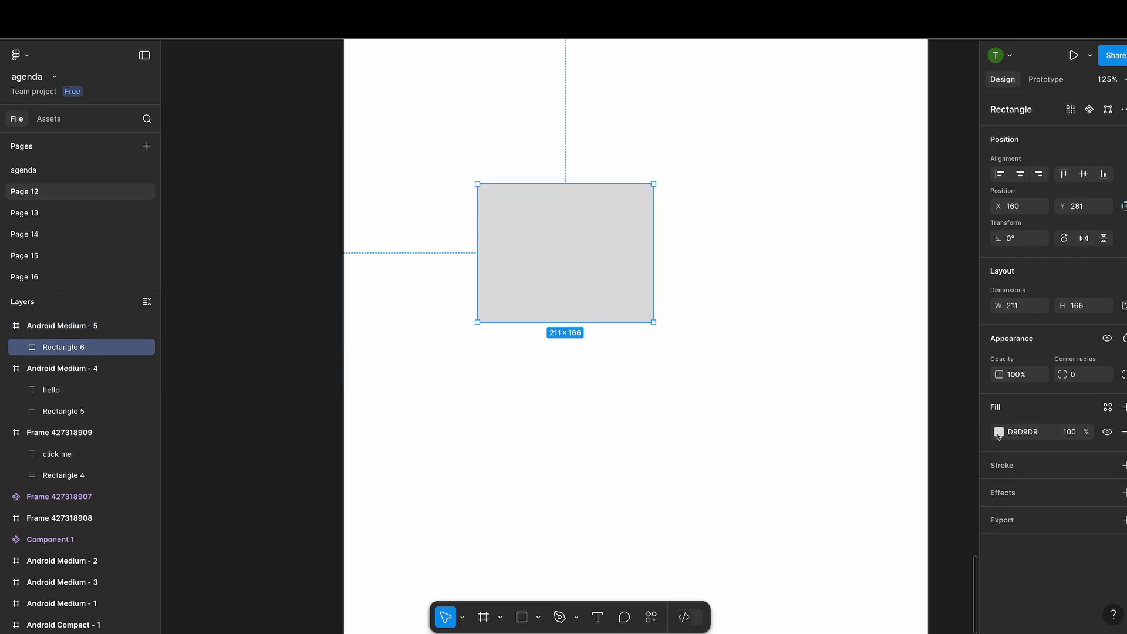
{"action": "left_click", "coordinate": [998, 435]}
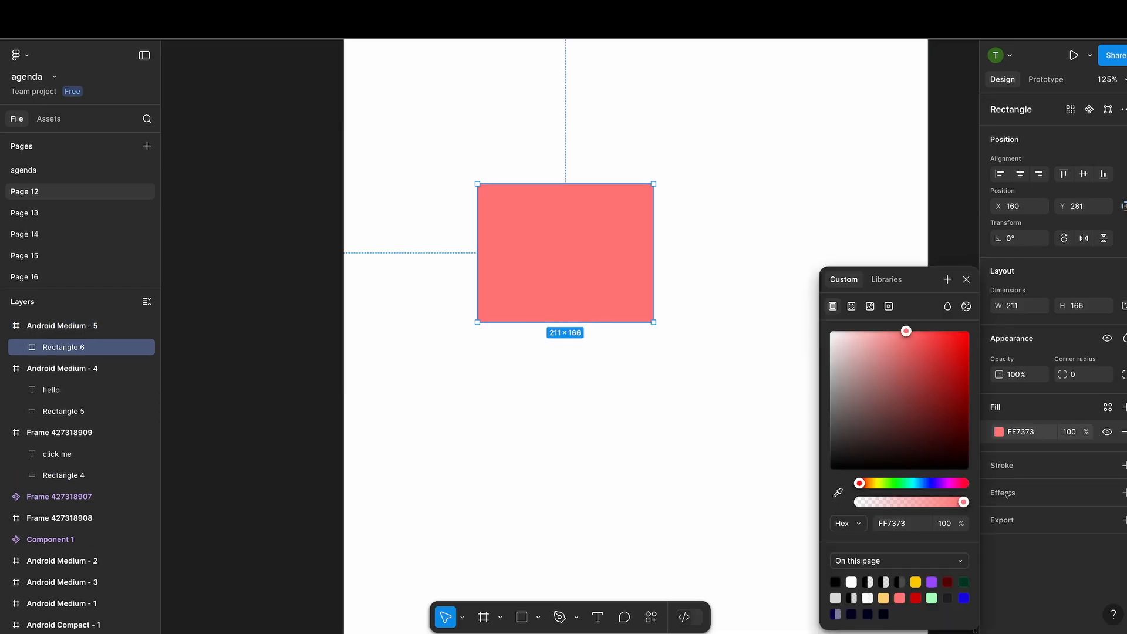
{"action": "key", "text": "Escape"}
{"action": "key", "text": "Escape"}
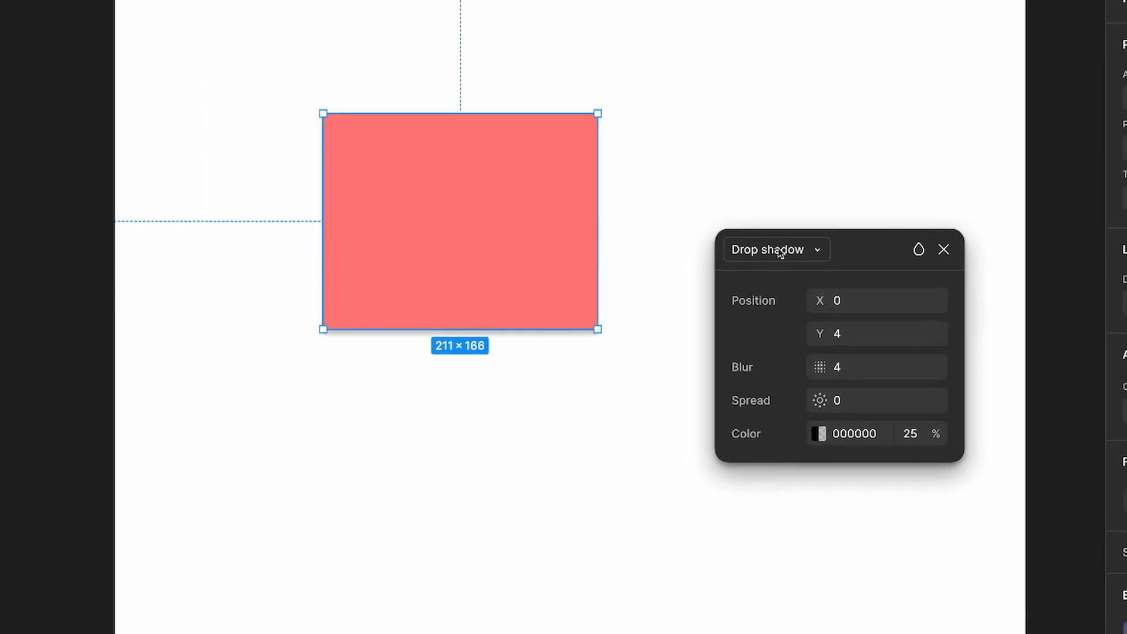
Step: Change the coral rectangle's drop shadow to a layer blur with a blur value of 10
{"action": "left_click", "coordinate": [781, 250]}
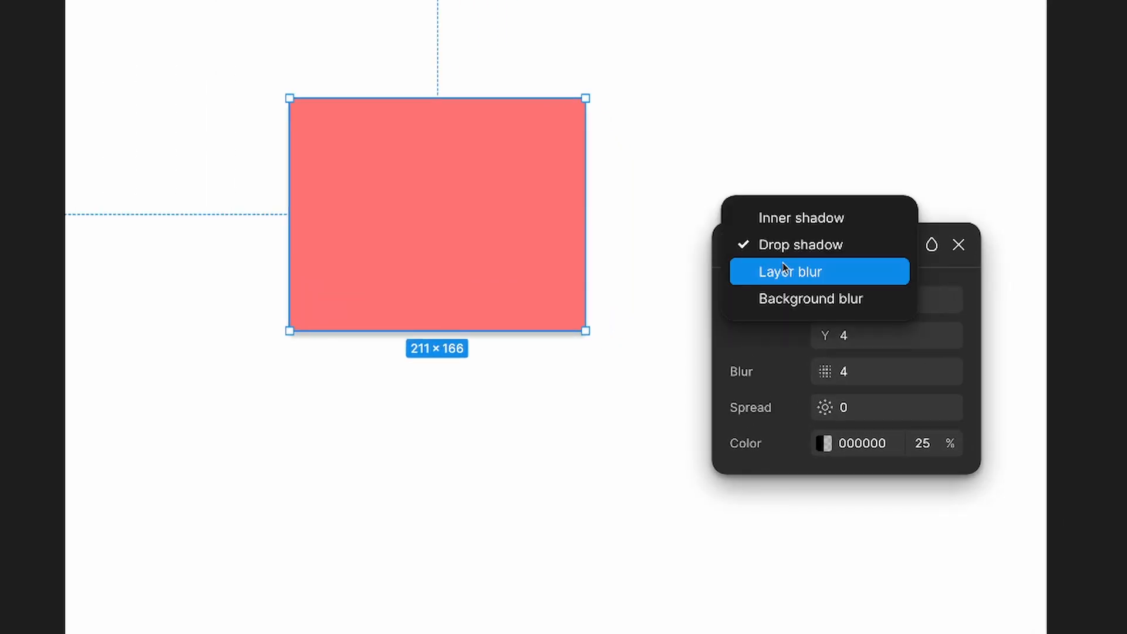
{"action": "left_click", "coordinate": [784, 270]}
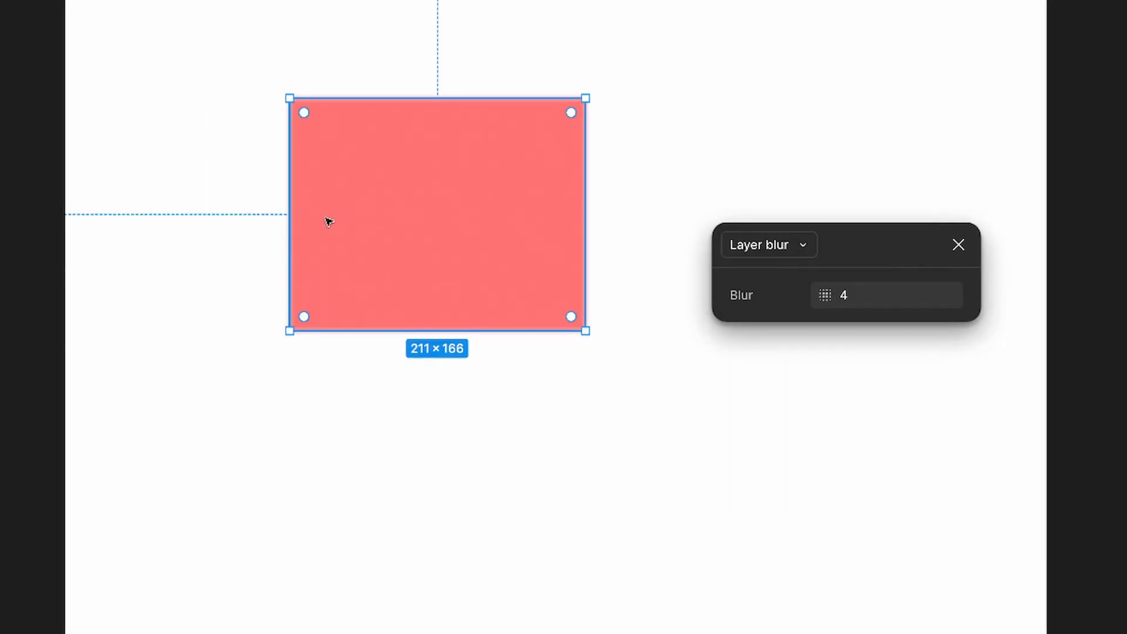
{"action": "left_click", "coordinate": [852, 298]}
{"action": "key", "text": "BackSpace"}
{"action": "type", "text": "10"}
{"action": "key", "text": "Return"}
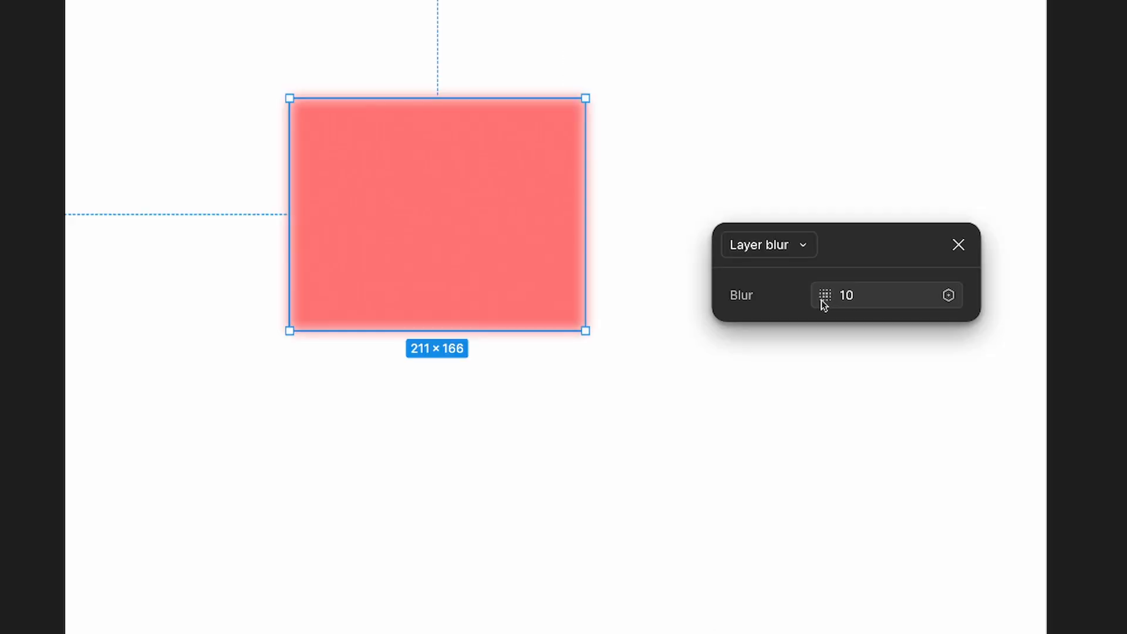
{"action": "left_click", "coordinate": [681, 404]}
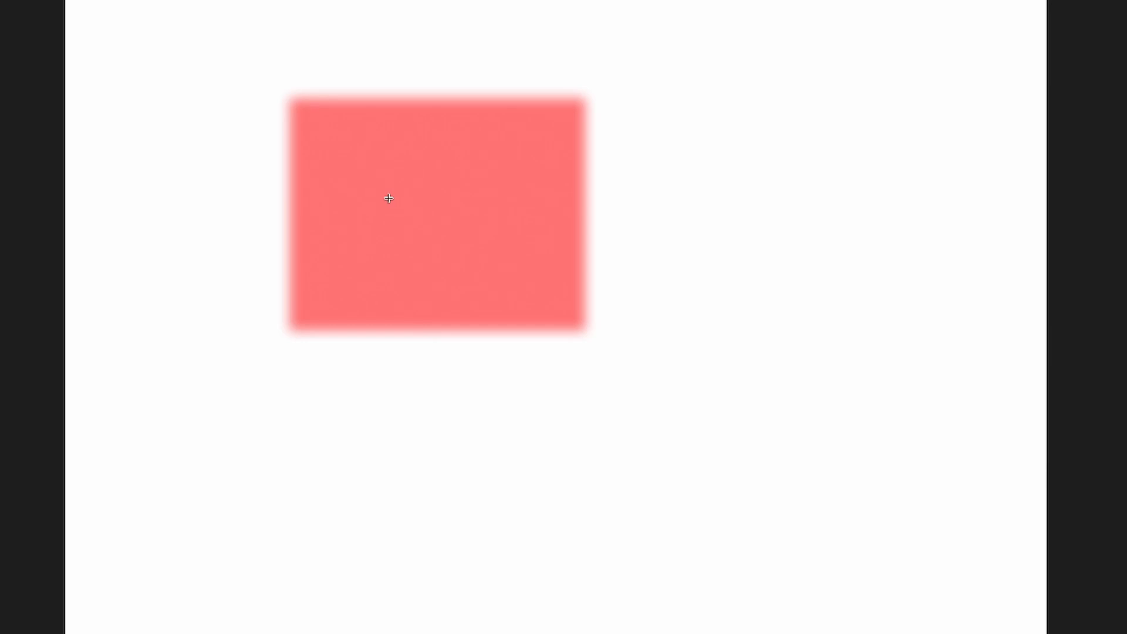
Step: Try placing the text "hi" over the blurred coral rectangle
{"action": "left_click", "coordinate": [389, 198]}
{"action": "type", "text": "hi"}
{"action": "key", "text": "Escape"}
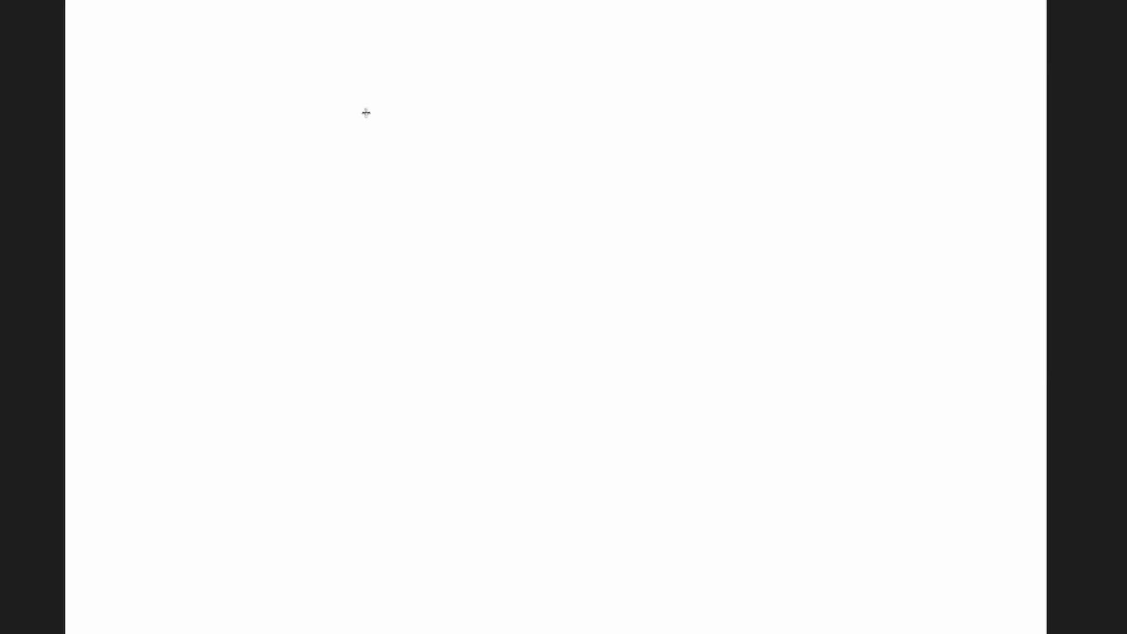
{"action": "key", "text": "v"}
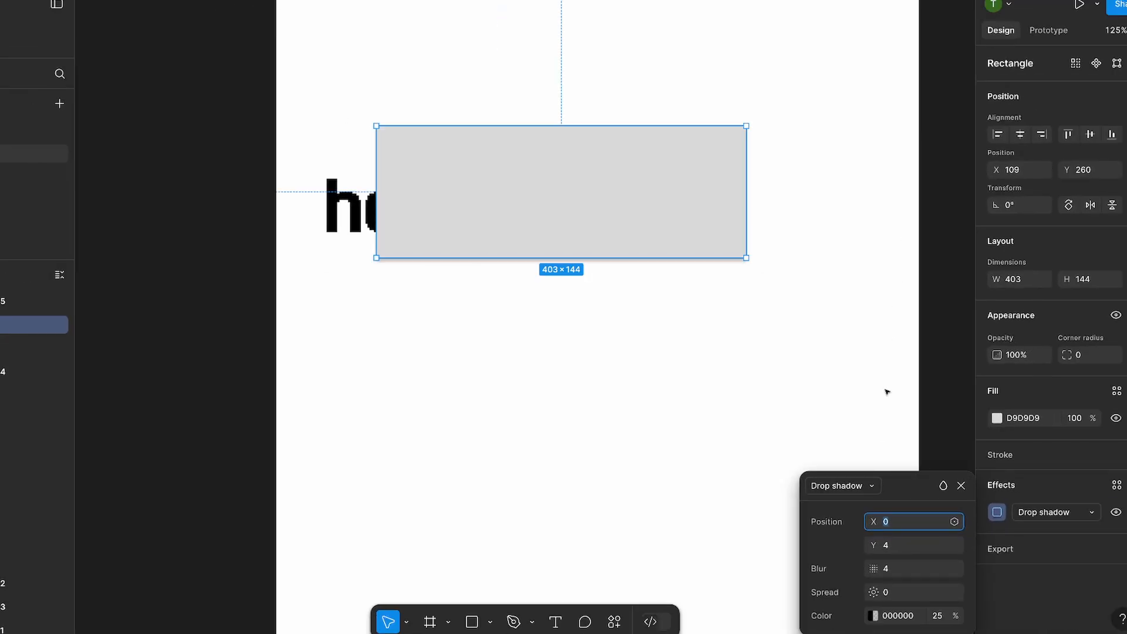
Step: Change the drop shadow on the 403 × 144 gray rectangle to a background blur of 50
{"action": "left_click", "coordinate": [842, 485]}
{"action": "left_click", "coordinate": [830, 279]}
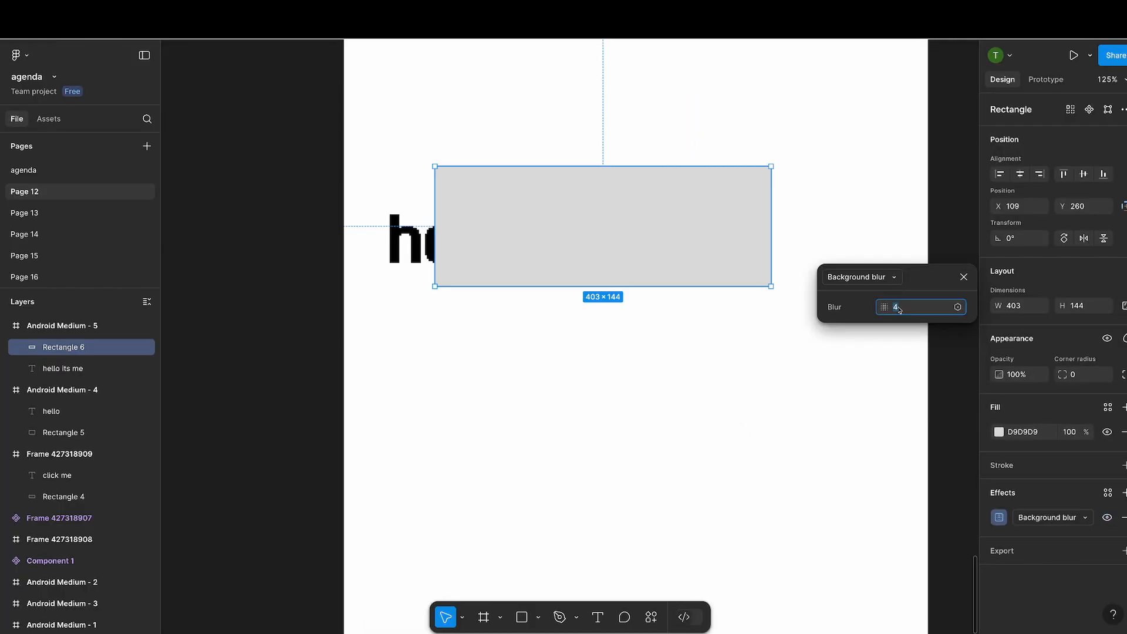
{"action": "type", "text": "50"}
{"action": "key", "text": "Return"}
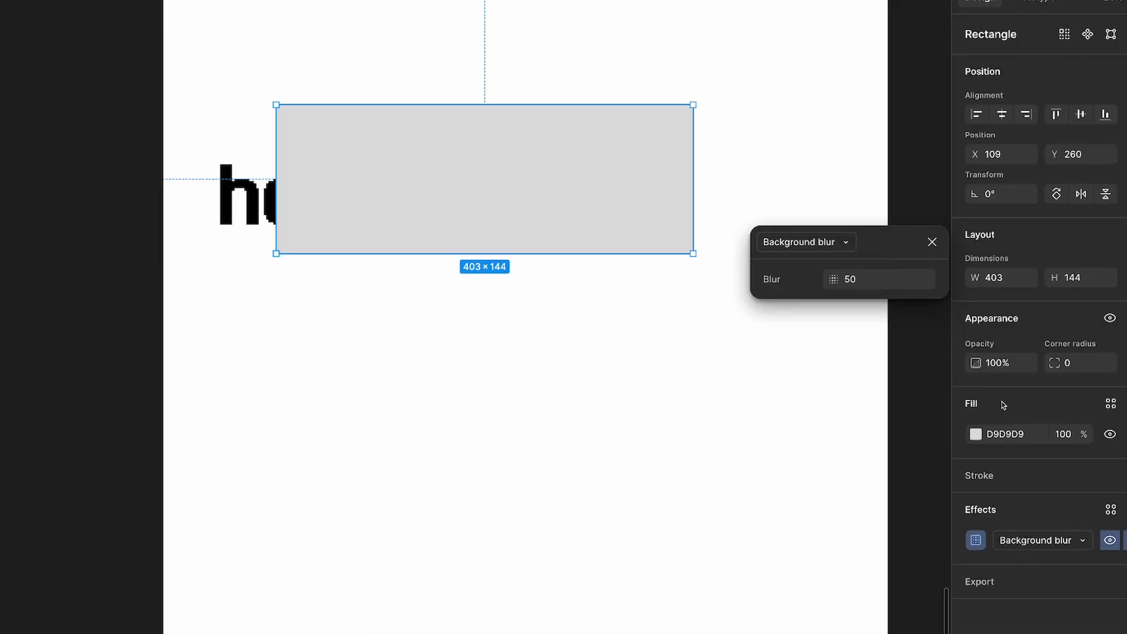
{"action": "left_click", "coordinate": [1020, 407]}
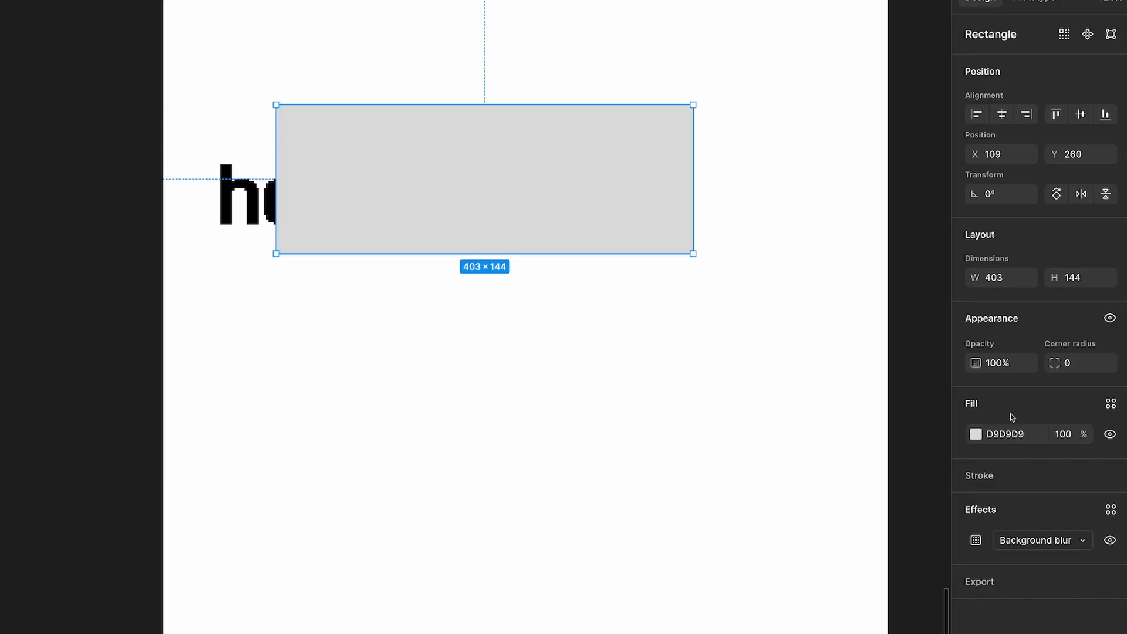
Step: Set the gray rectangle's fill opacity to 40% and its background blur to 20
{"action": "left_click", "coordinate": [1067, 441]}
{"action": "type", "text": "40"}
{"action": "key", "text": "Return"}
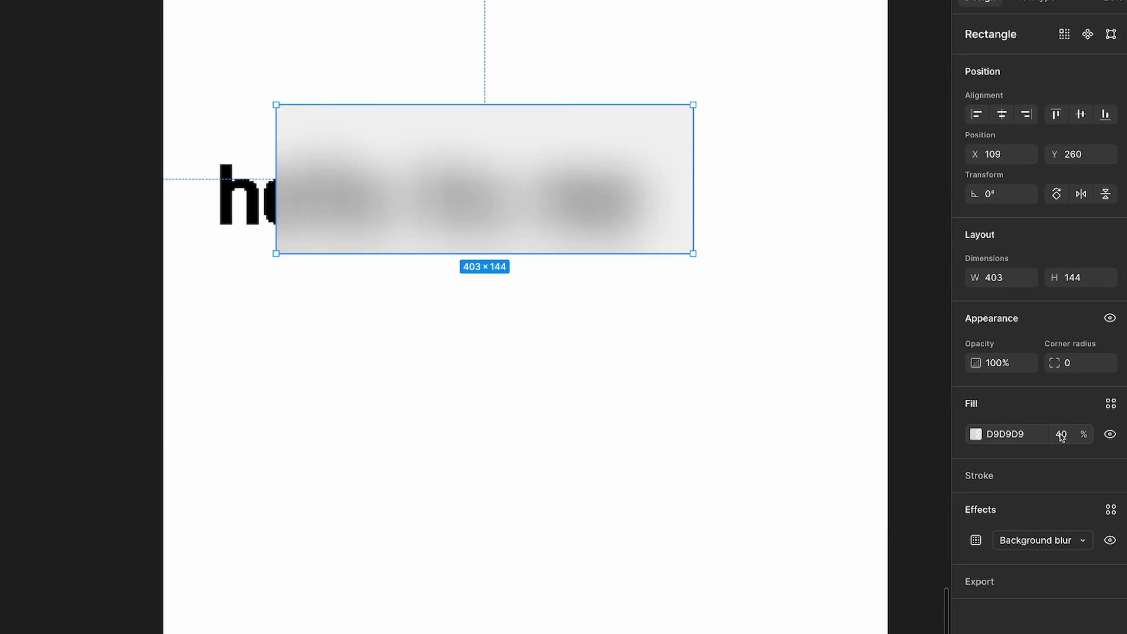
{"action": "left_click", "coordinate": [977, 540]}
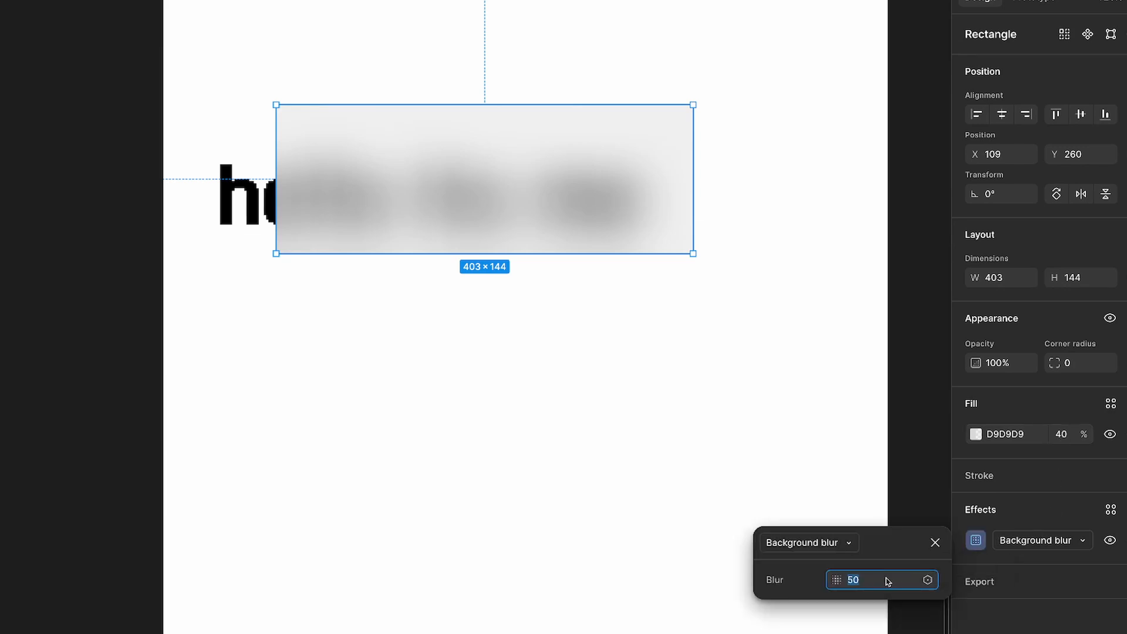
{"action": "type", "text": "20"}
{"action": "key", "text": "Tab"}
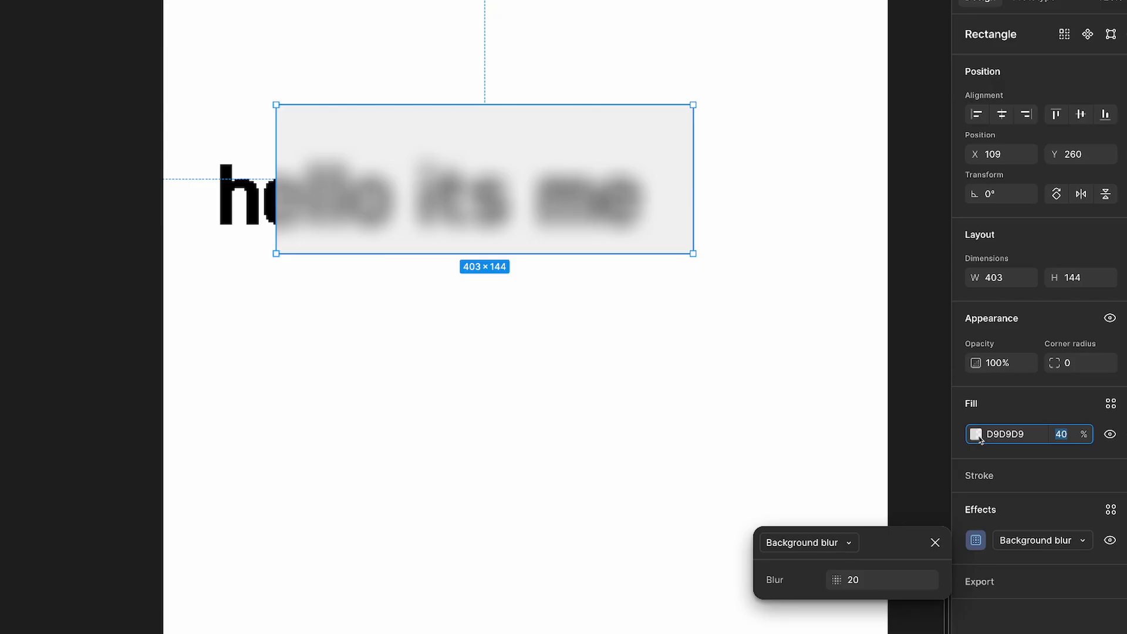
Step: Fill the blurred rectangle with FFCE73 at 20% opacity and give it an inside stroke of weight 1 in FFCE73
{"action": "left_click", "coordinate": [976, 434]}
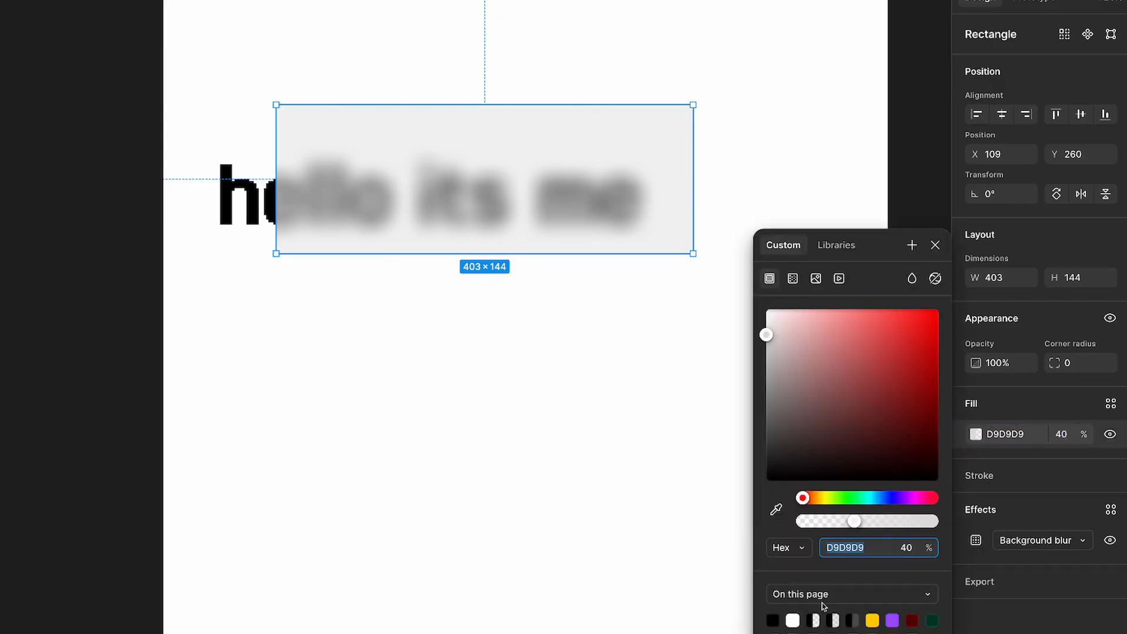
{"action": "key", "text": "Return"}
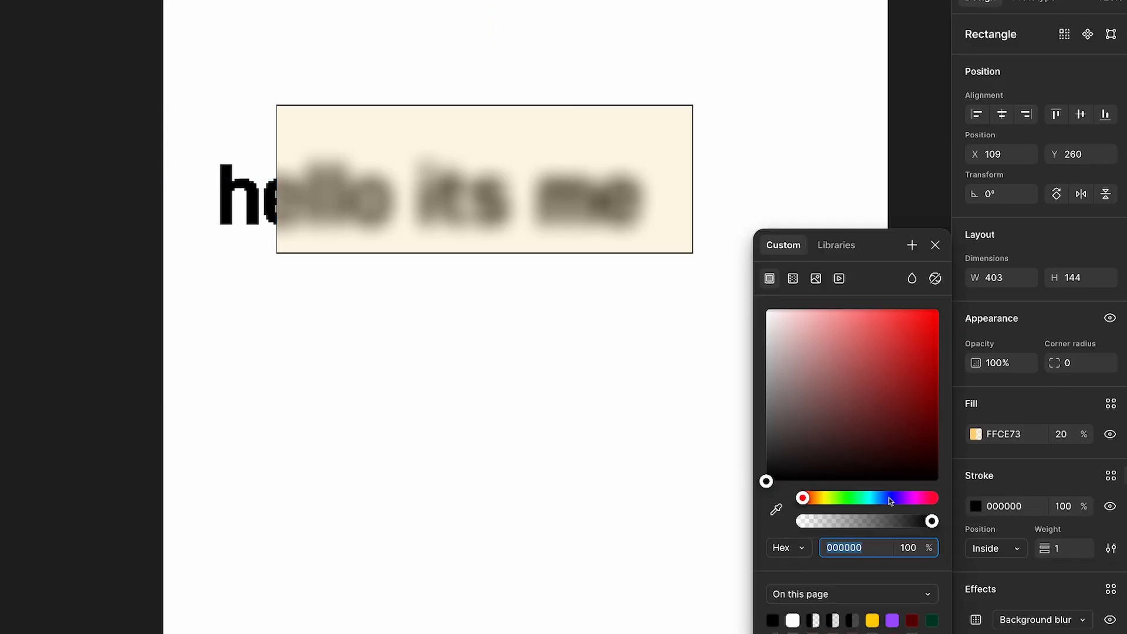
{"action": "type", "text": "FFCE73"}
{"action": "key", "text": "Return"}
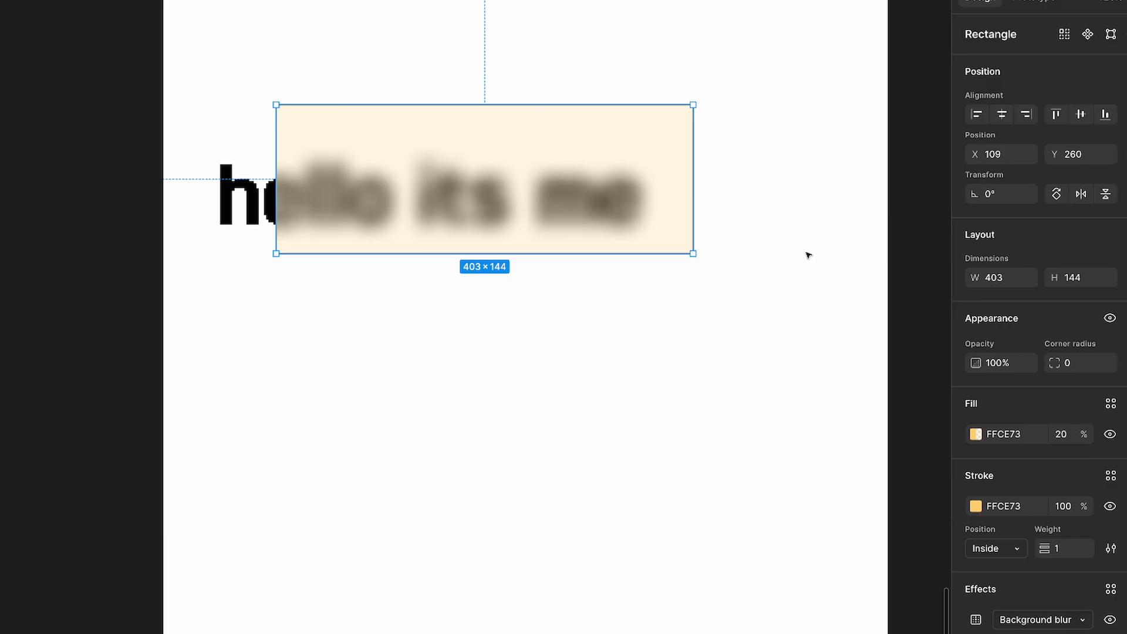
{"action": "left_click", "coordinate": [808, 255]}
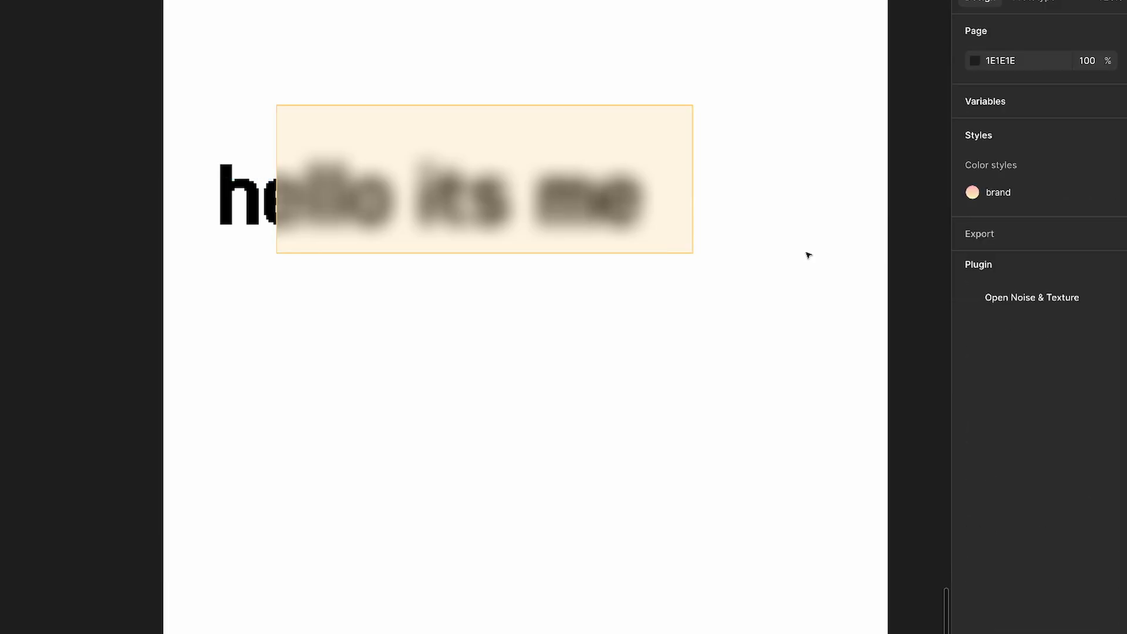